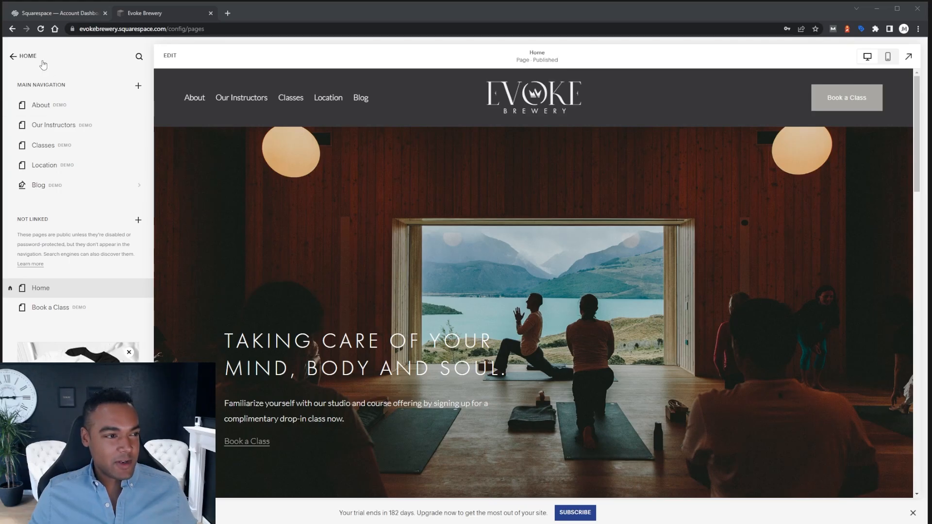
Open the site's page list and move the Home page from Not Linked to the top of the main navigation
left_click(25, 57)
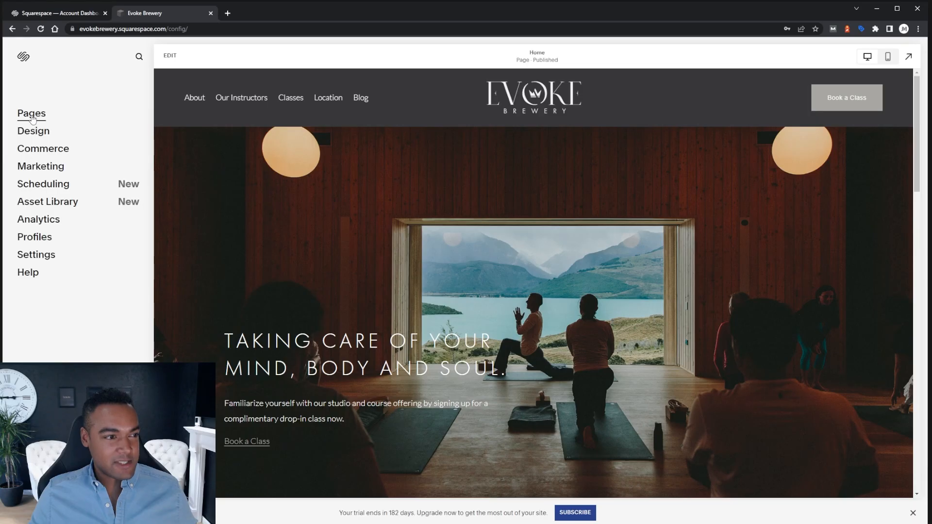
left_click(32, 115)
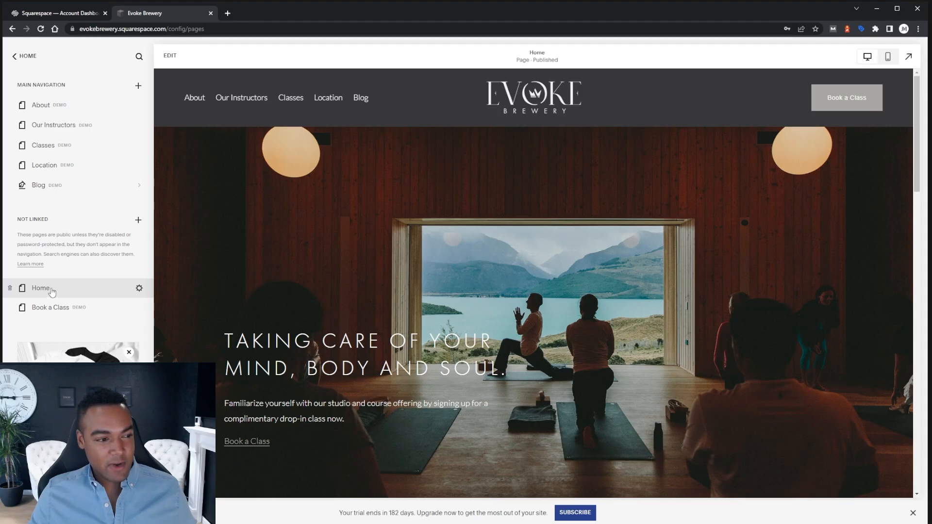
left_click_drag(63, 290, 80, 105)
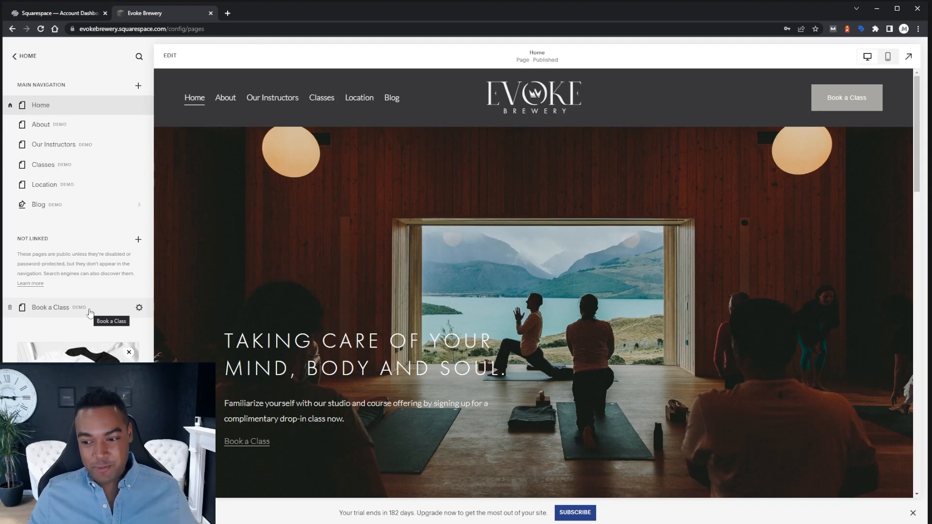
left_click_drag(48, 106, 71, 297)
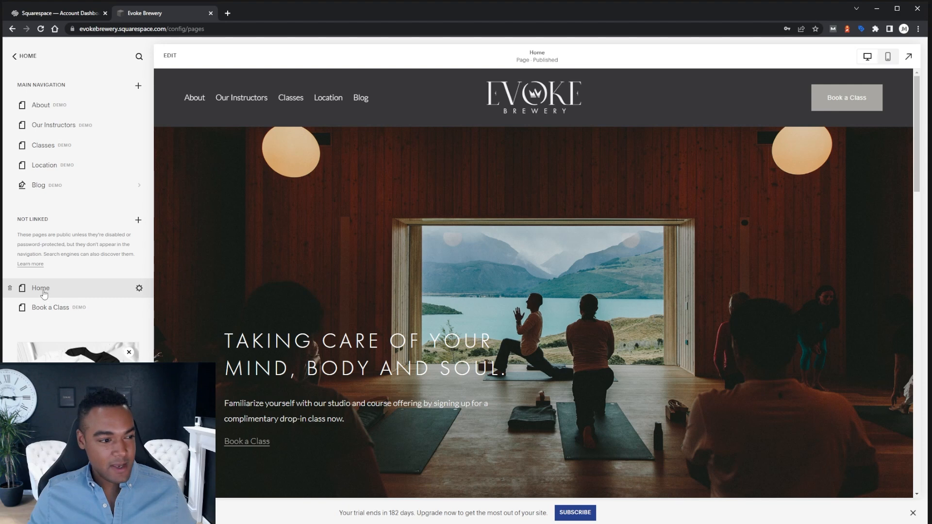
left_click_drag(44, 294, 79, 109)
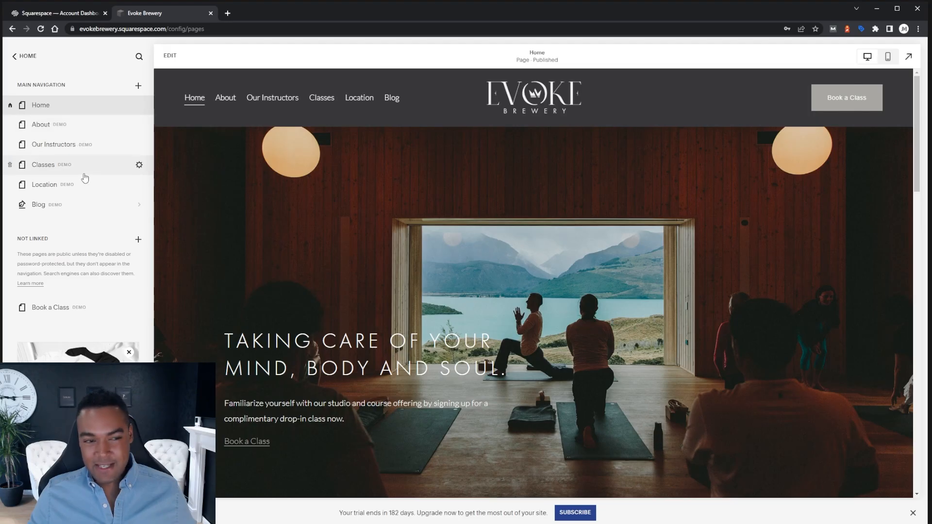
Open the About page and examine its layout, from the title banner down to the testimonial section
left_click(43, 125)
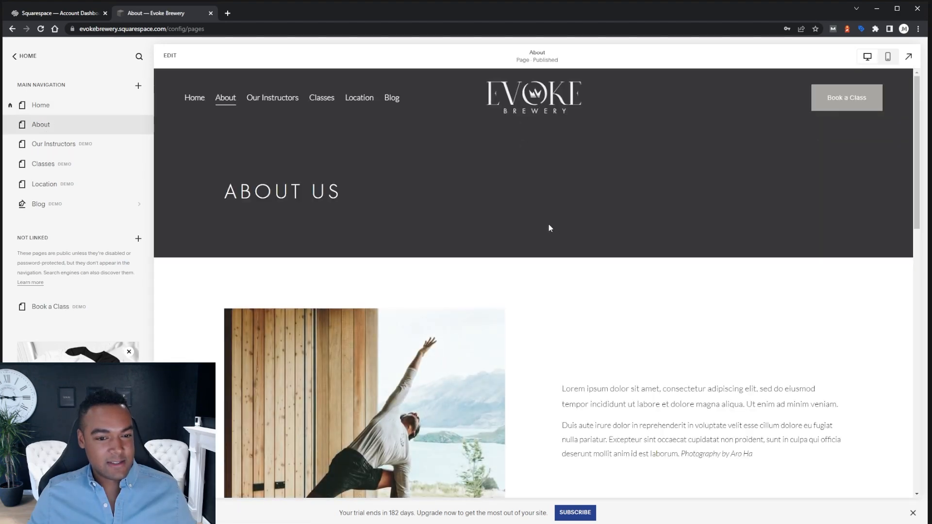
scroll(550, 229, "down", 12)
scroll(549, 232, "down", 3)
scroll(548, 231, "up", 14)
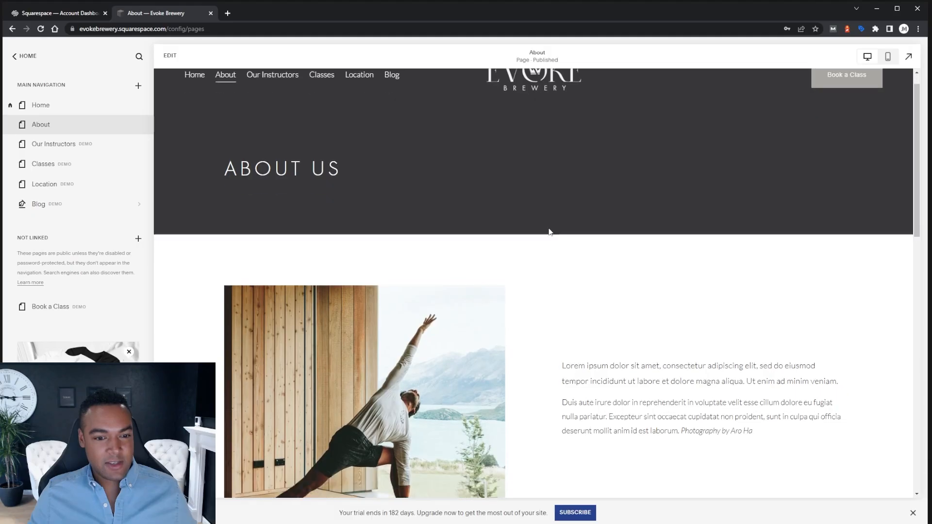
scroll(550, 233, "down", 10)
scroll(549, 232, "up", 10)
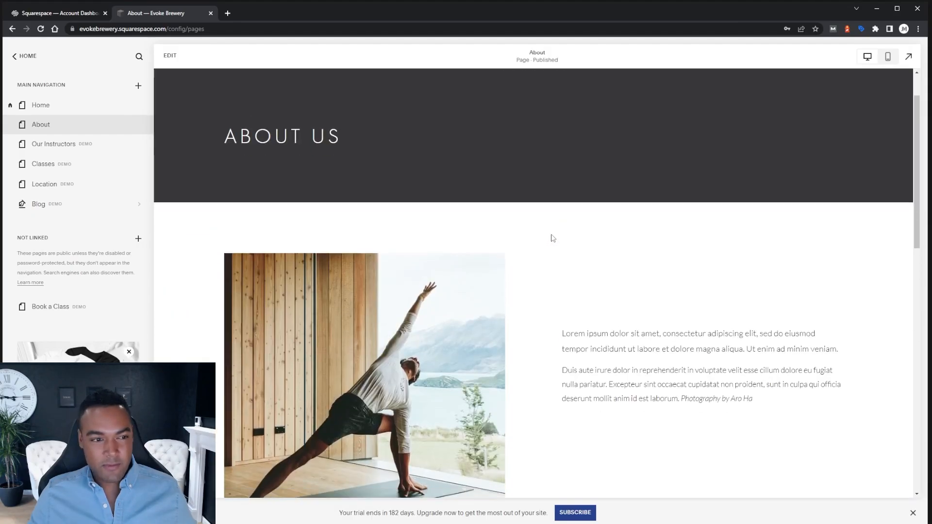
scroll(552, 238, "down", 2)
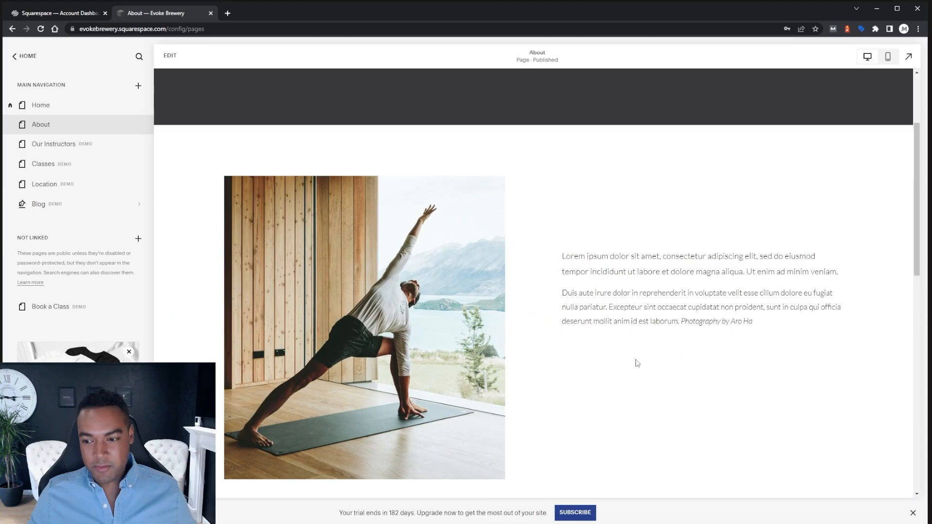
scroll(635, 362, "down", 6)
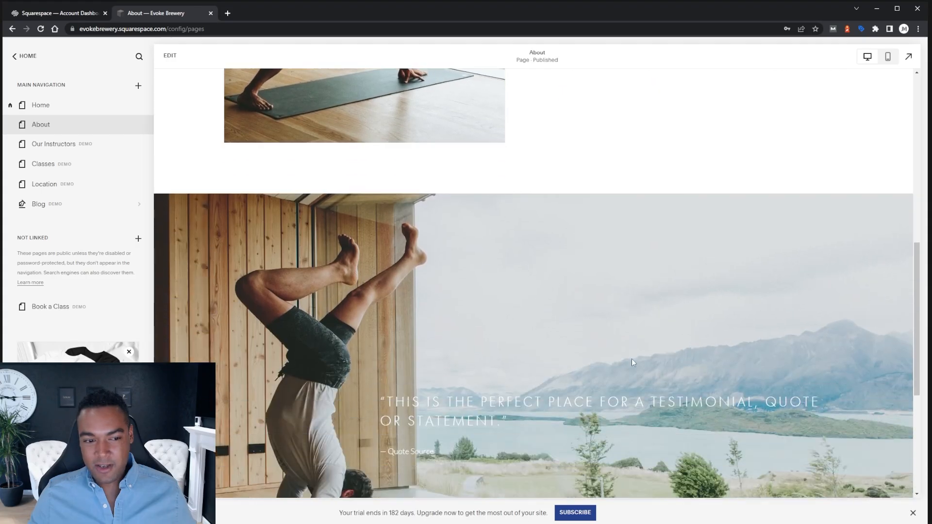
scroll(631, 359, "up", 10)
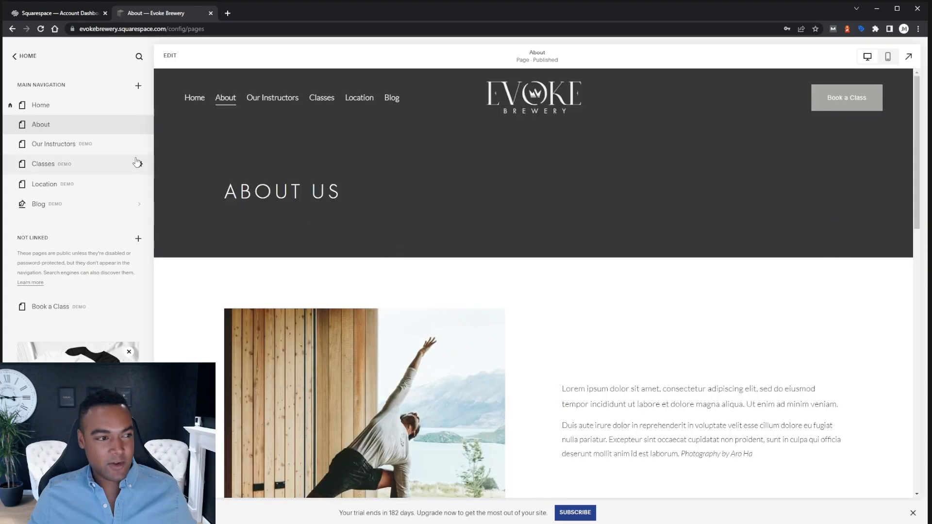
Review the Our Instructors page and delete it from the main navigation
left_click(49, 146)
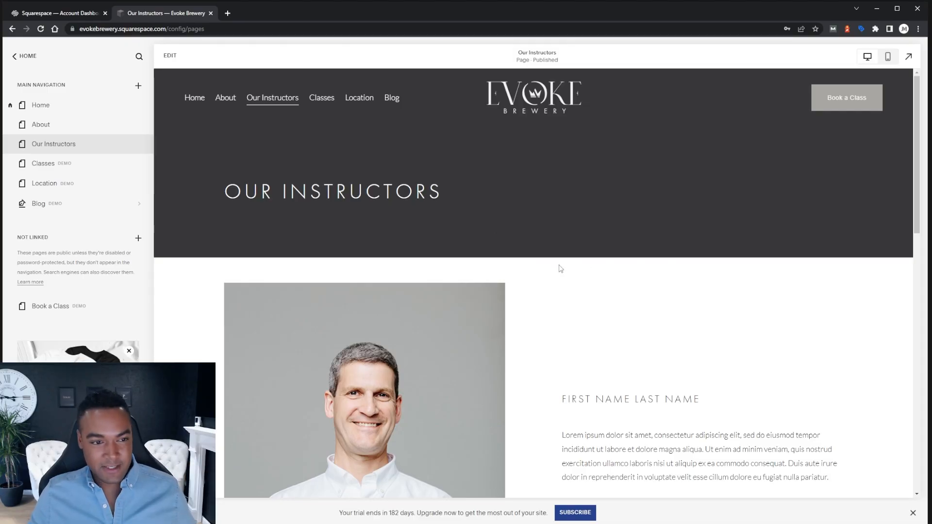
scroll(554, 260, "down", 15)
scroll(553, 258, "up", 15)
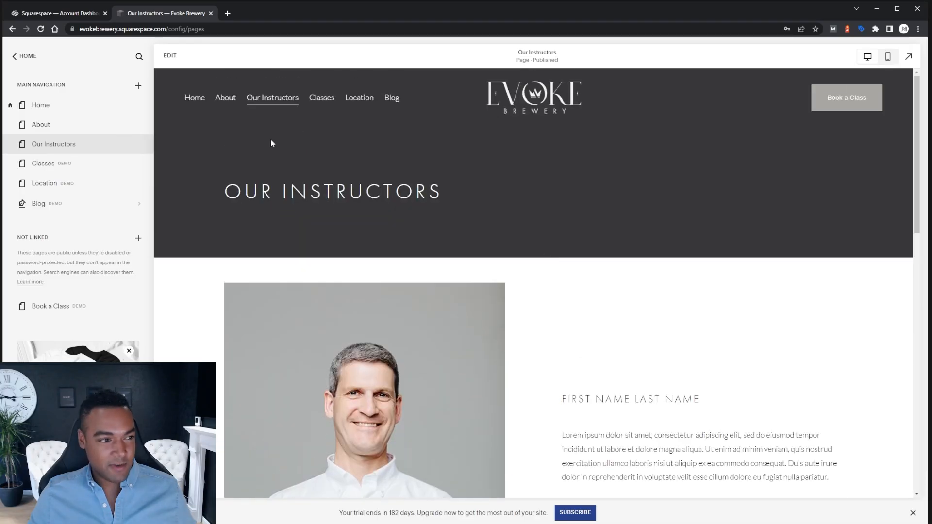
mouse_move(87, 147)
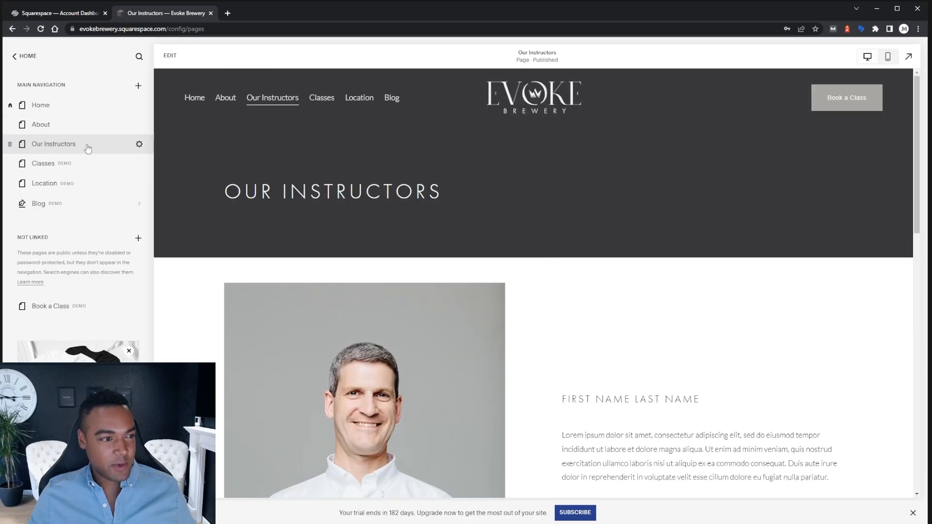
left_click(9, 145)
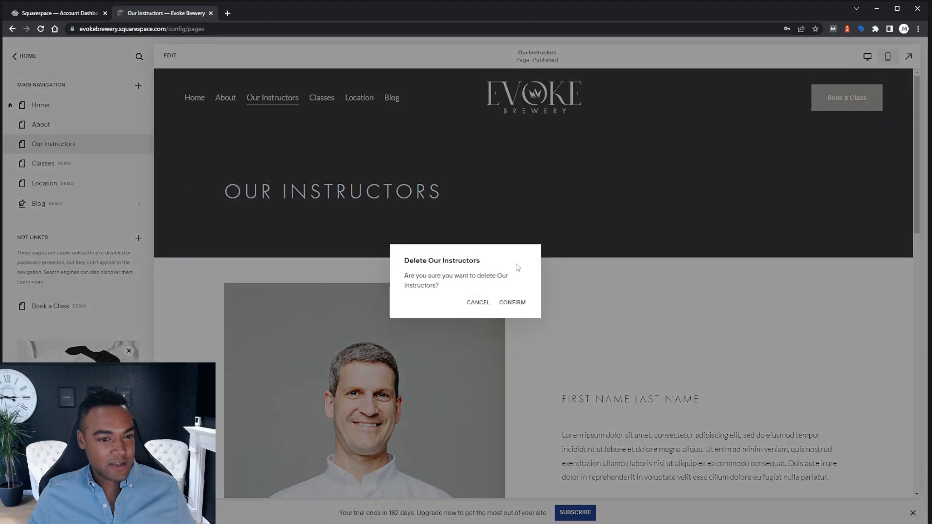
left_click(513, 306)
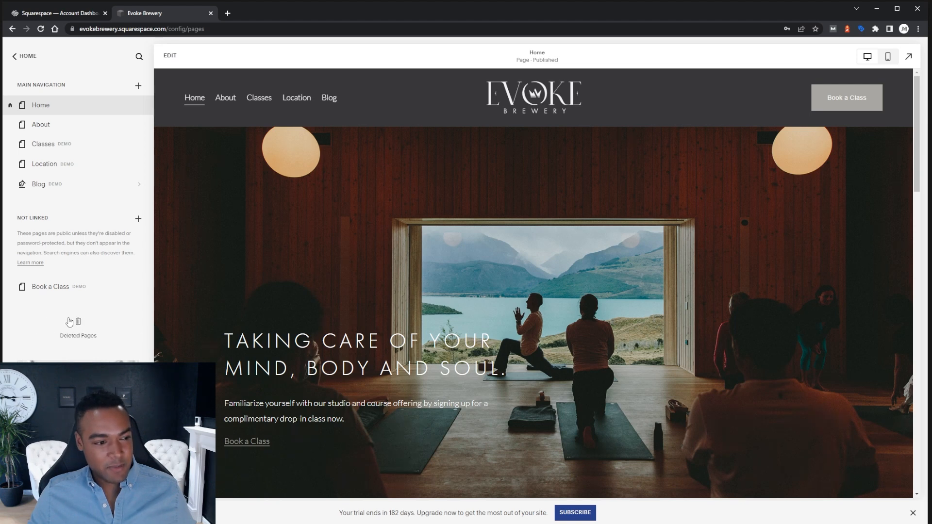
Check the Deleted Pages list for how long removed pages can be restored, and return to the page list
left_click(78, 335)
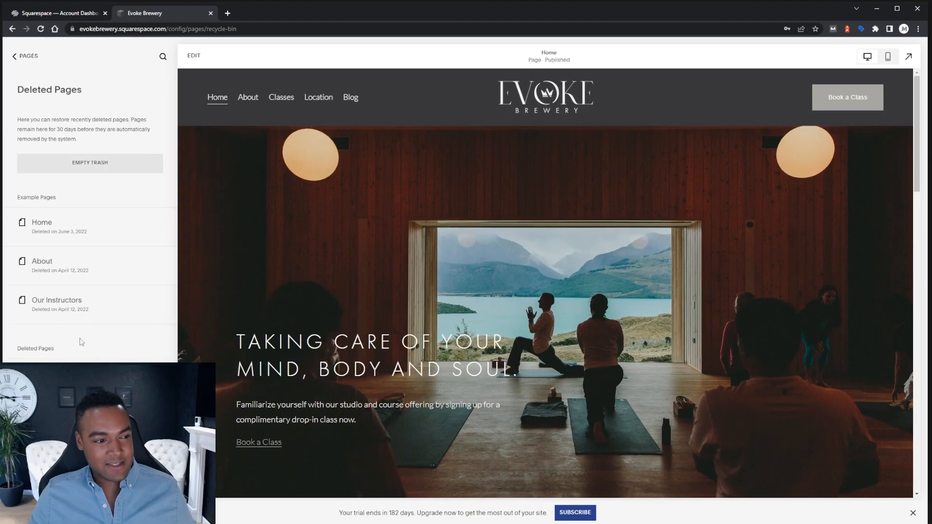
left_click_drag(56, 129, 82, 130)
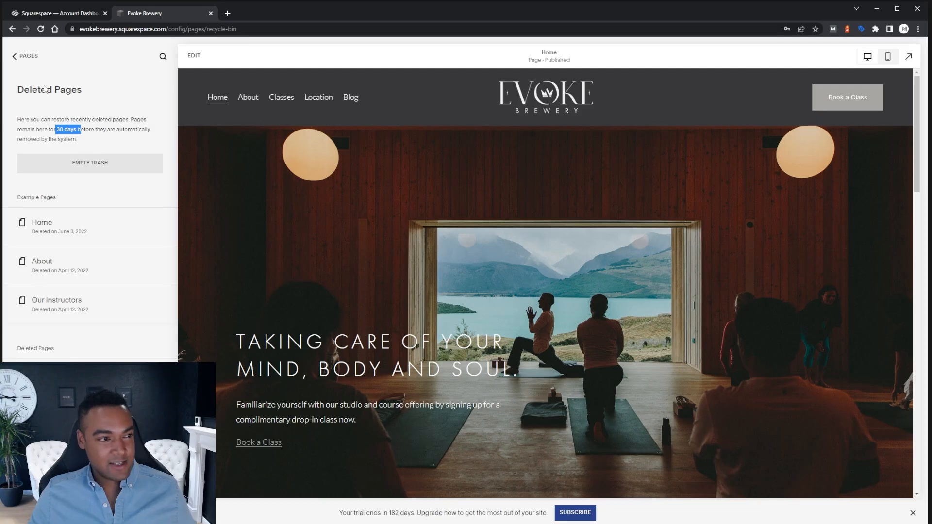
left_click(25, 56)
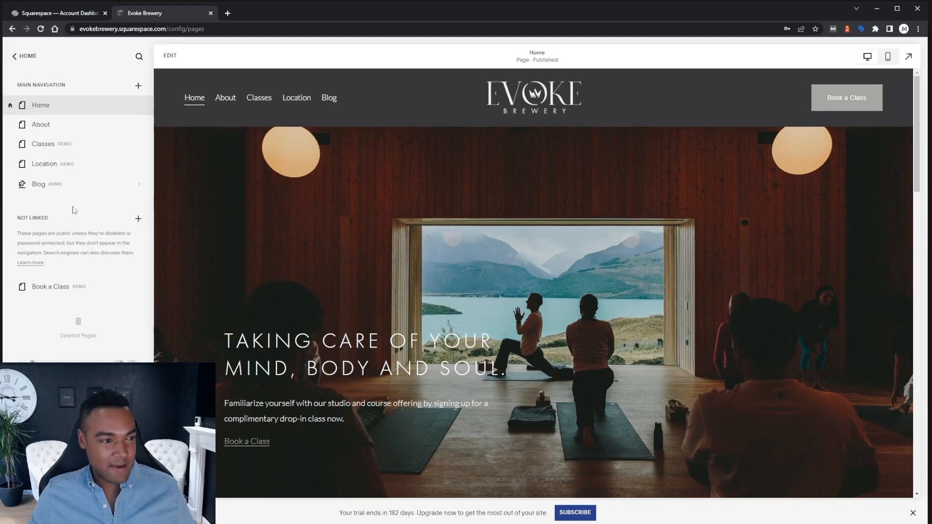
Review the Classes page and delete it from the main navigation
left_click(40, 145)
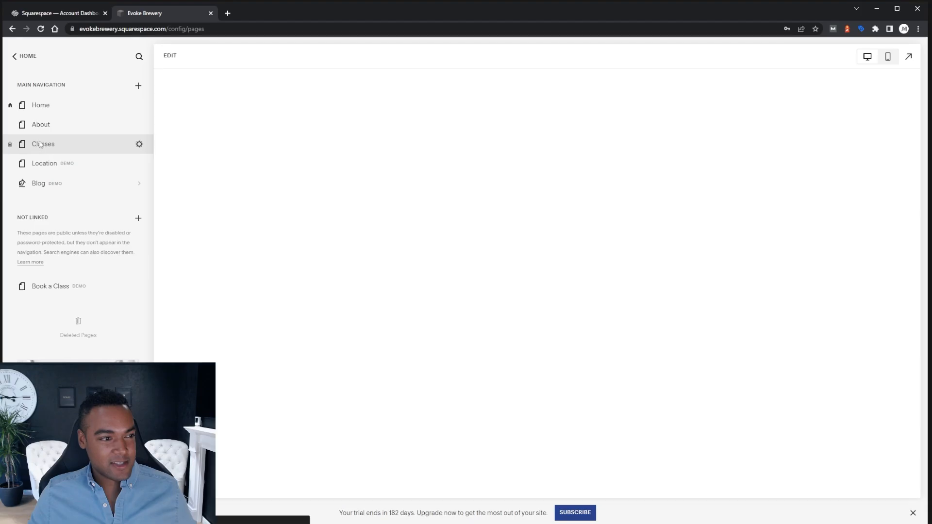
scroll(437, 242, "down", 10)
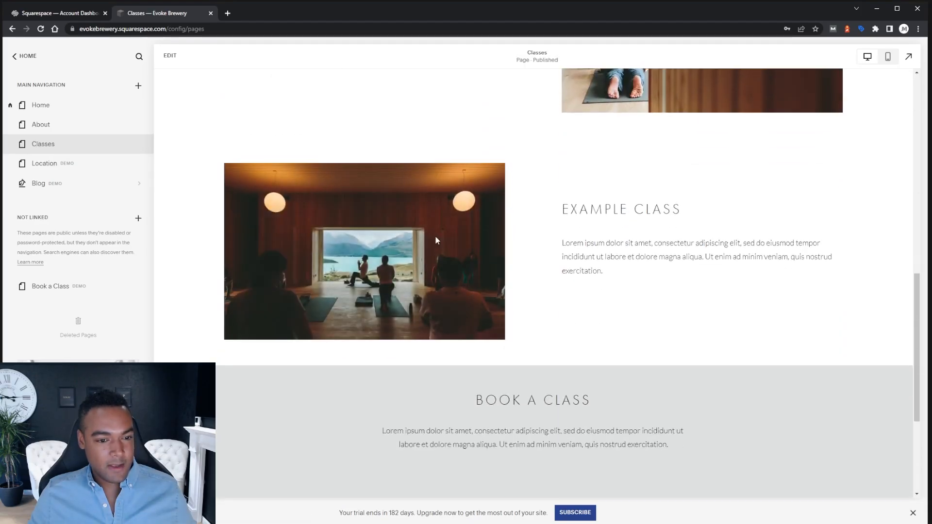
scroll(437, 237, "up", 10)
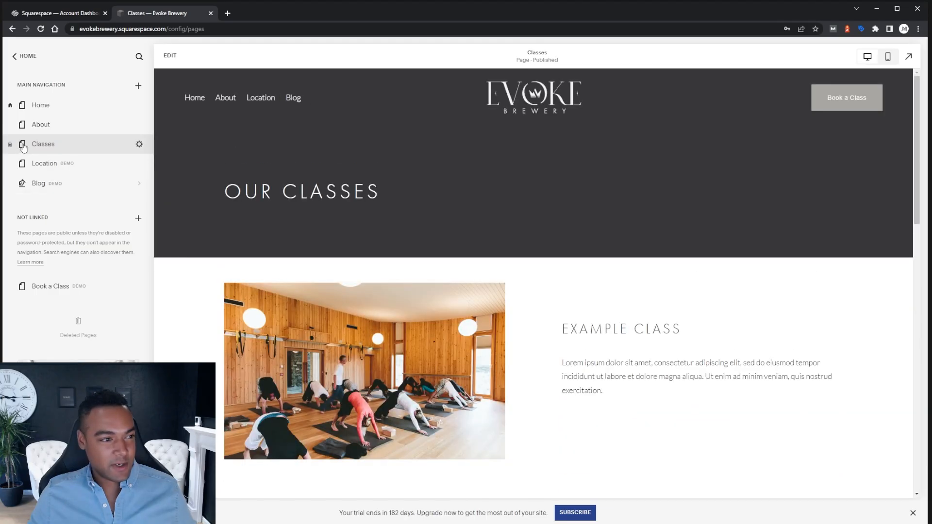
left_click(8, 144)
left_click(512, 300)
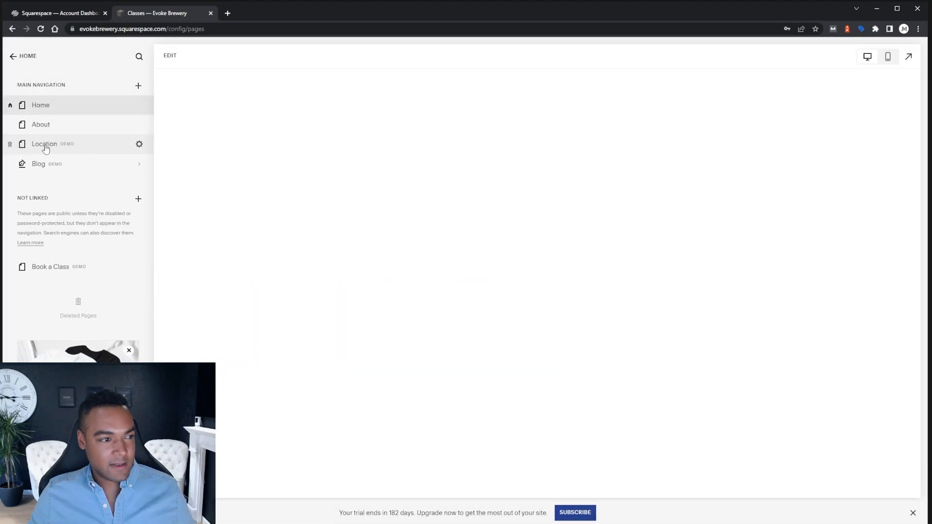
View the Location page and delete it from the main navigation
left_click(45, 148)
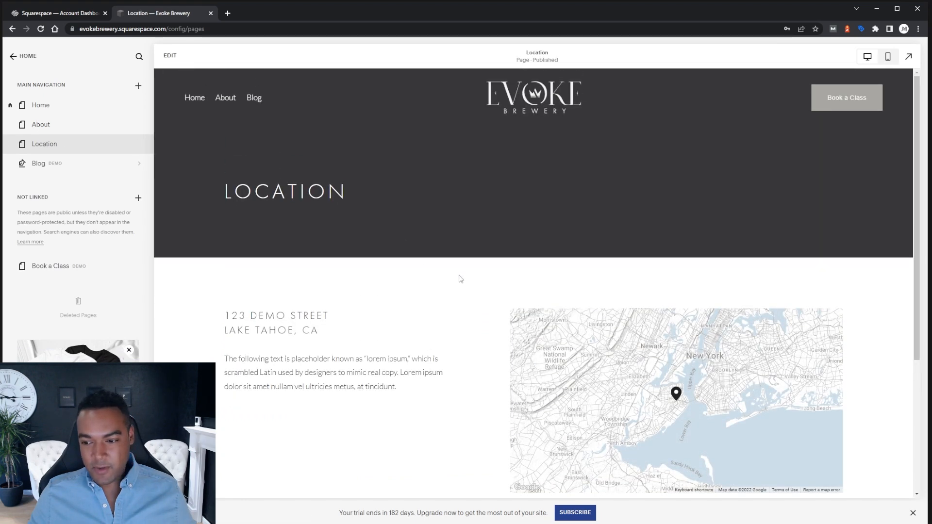
left_click(10, 146)
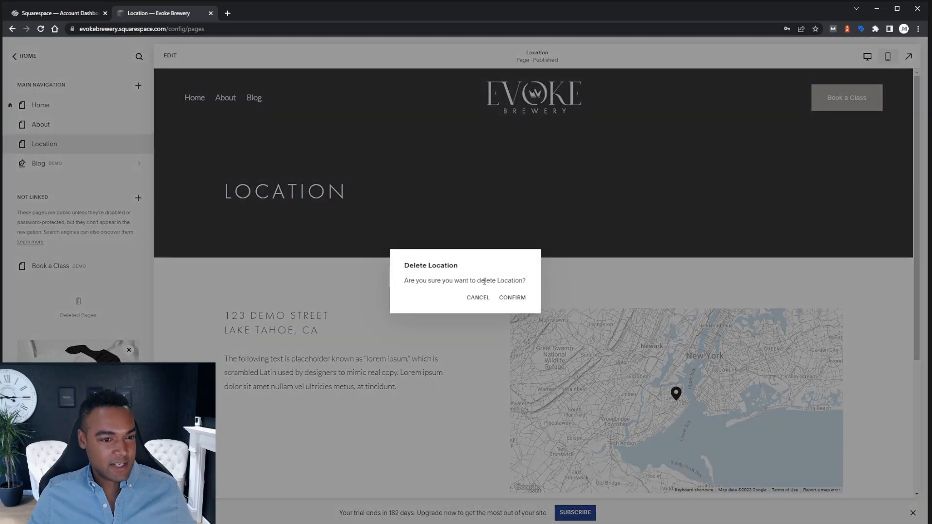
left_click(512, 298)
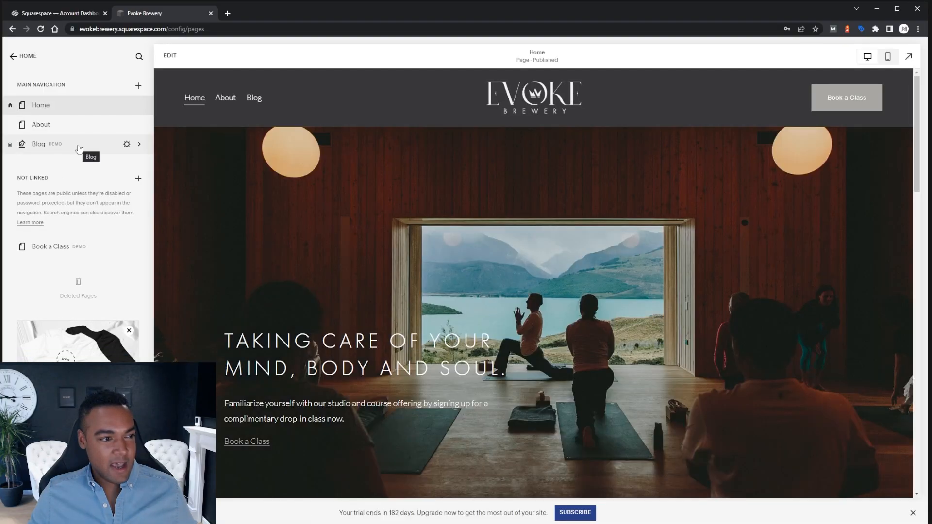
Look at the Blog page's list of posts and go back to view the Home page
left_click(79, 148)
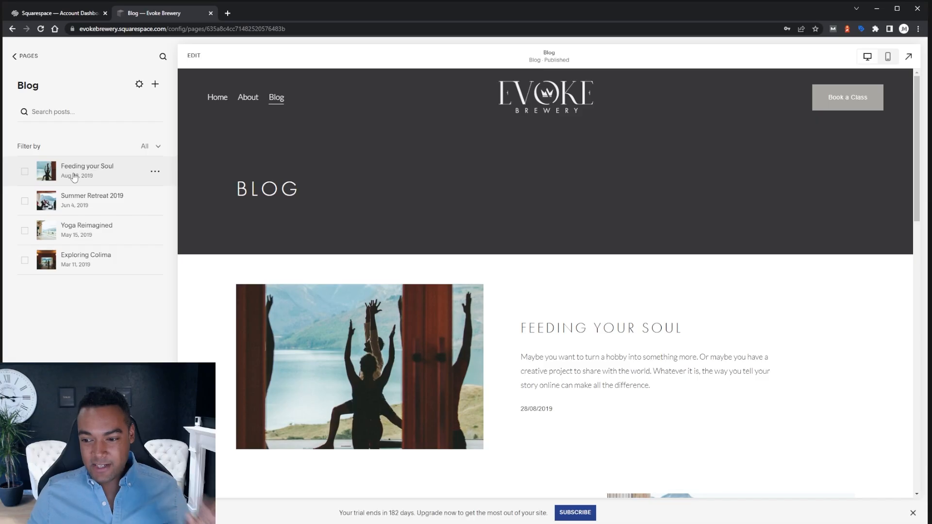
left_click(28, 56)
left_click(69, 109)
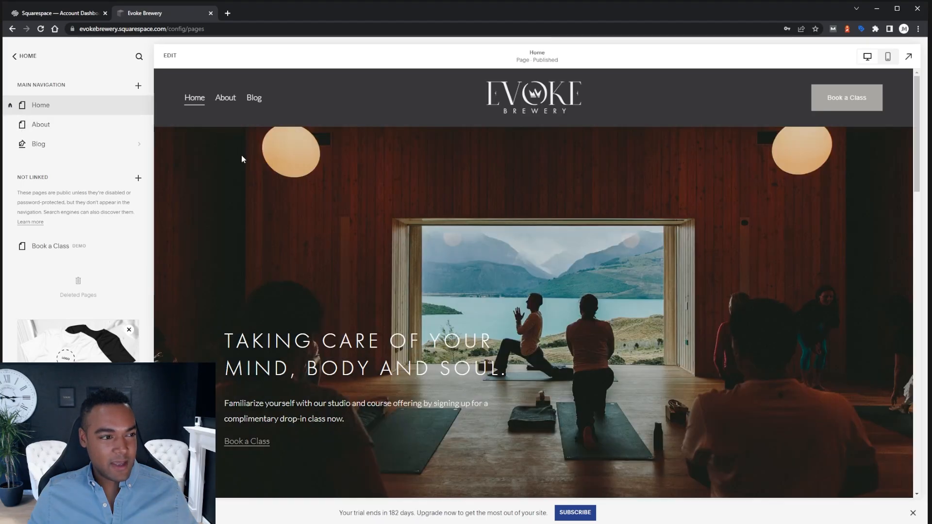
scroll(520, 284, "down", 3)
scroll(521, 283, "up", 3)
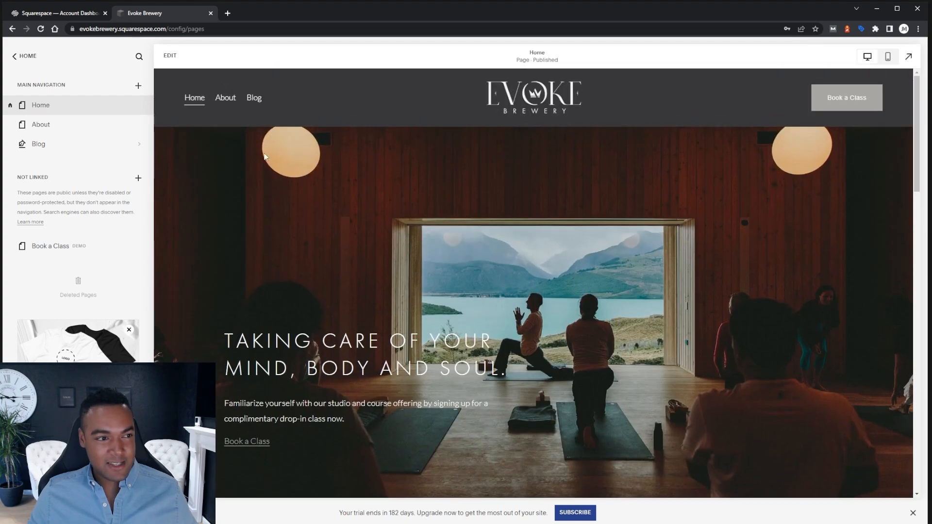
Open the Home page for editing and look over its sections from the opening banner to the newsletter signup
left_click(170, 56)
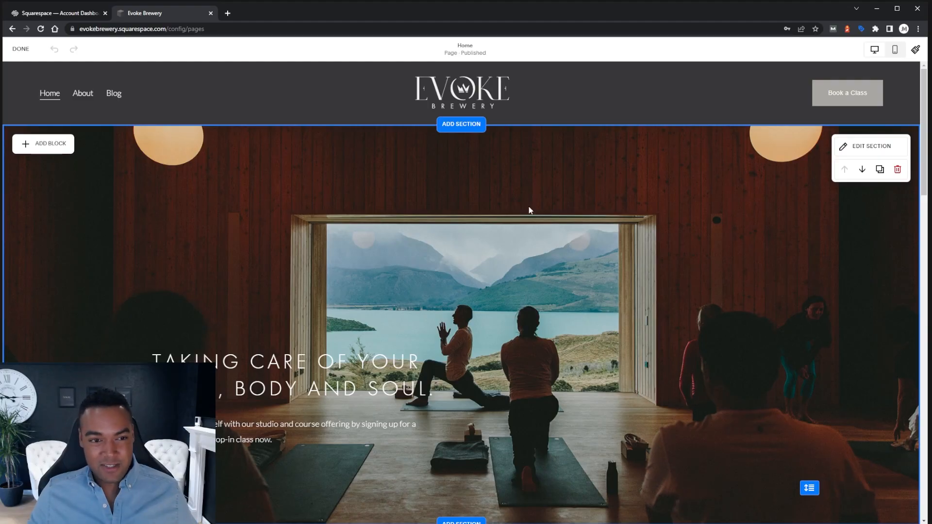
scroll(597, 172, "down", 1)
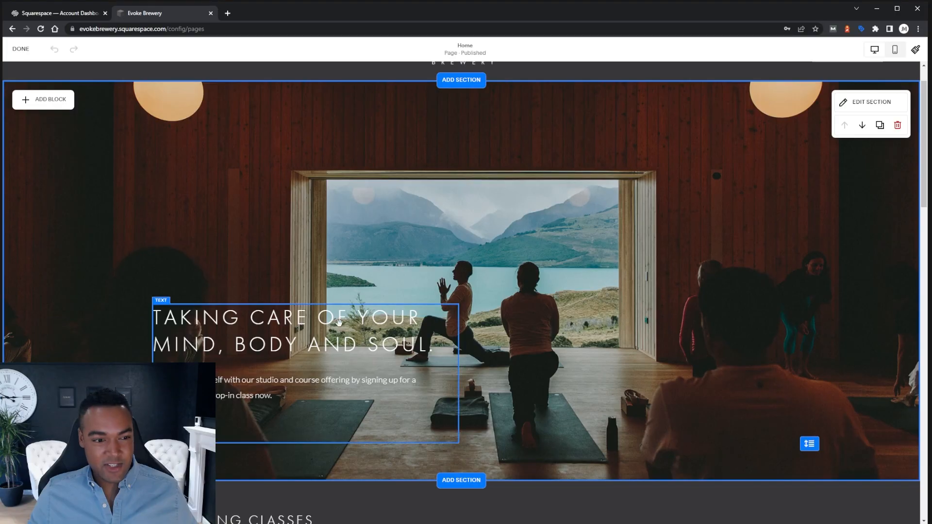
scroll(406, 312, "down", 7)
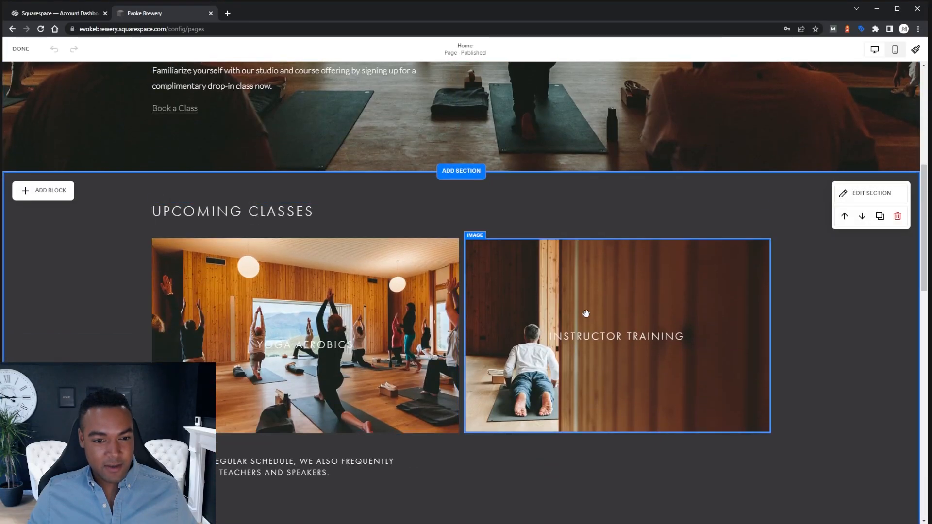
scroll(612, 299, "down", 3)
scroll(514, 348, "down", 7)
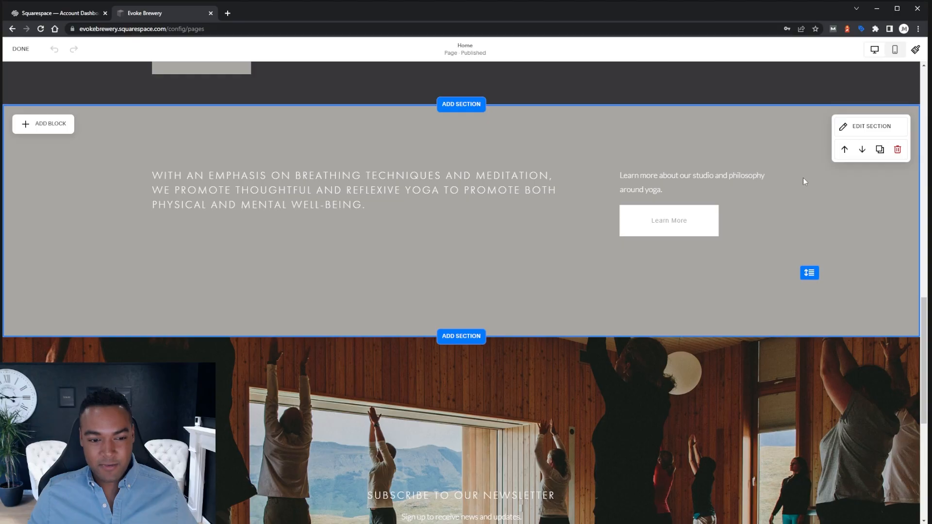
scroll(804, 180, "down", 5)
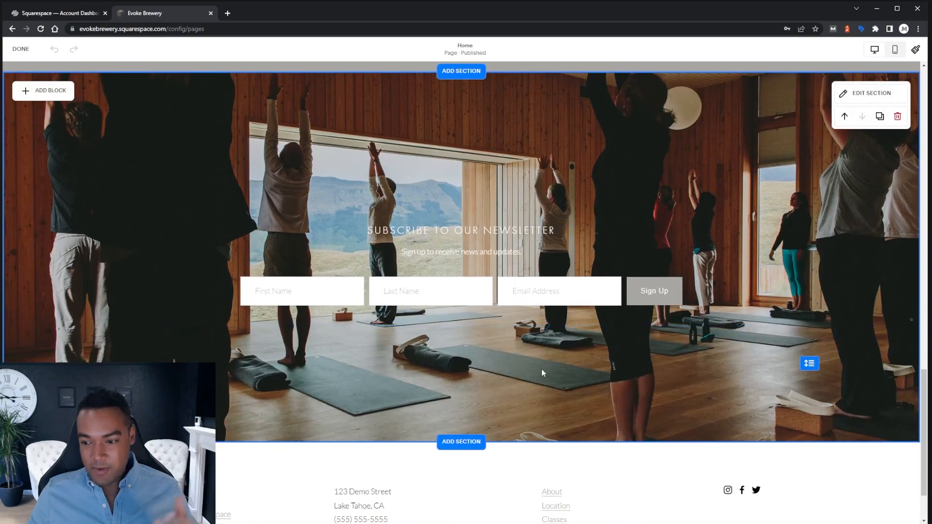
scroll(543, 366, "up", 20)
scroll(532, 356, "up", 2)
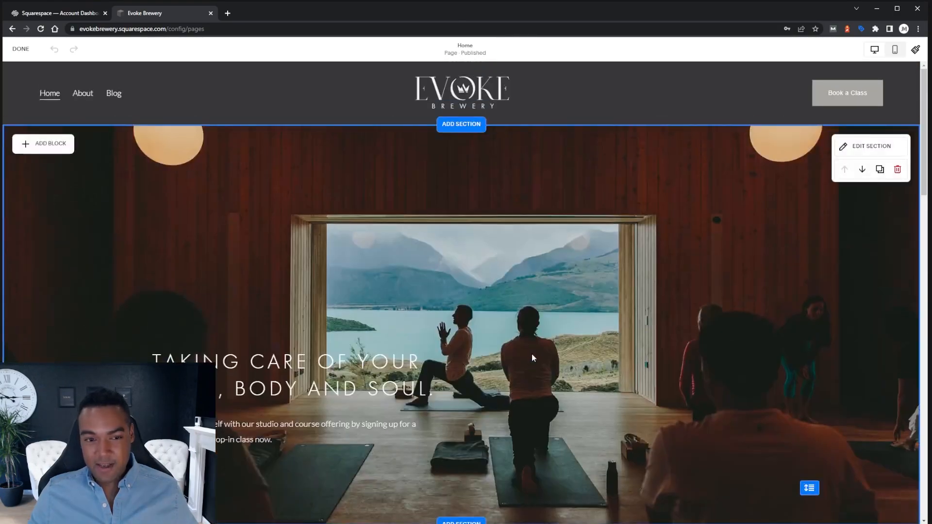
Leave the Home page's editor and open the Blog page to look over its first posts
left_click(21, 49)
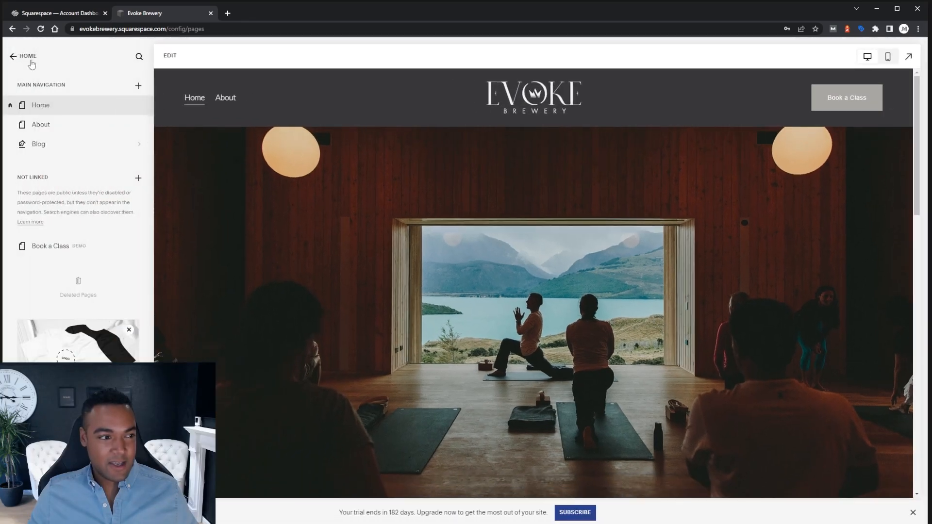
left_click(43, 148)
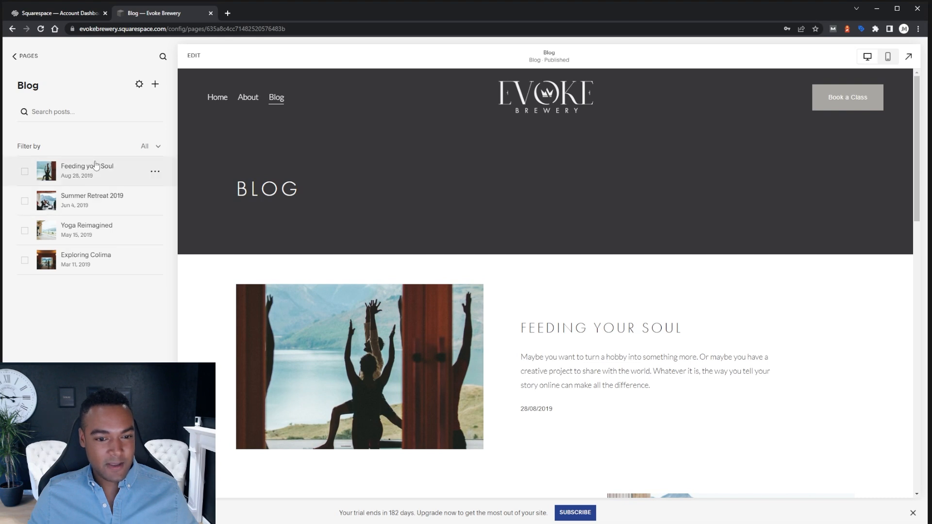
scroll(610, 276, "down", 3)
scroll(596, 221, "up", 1)
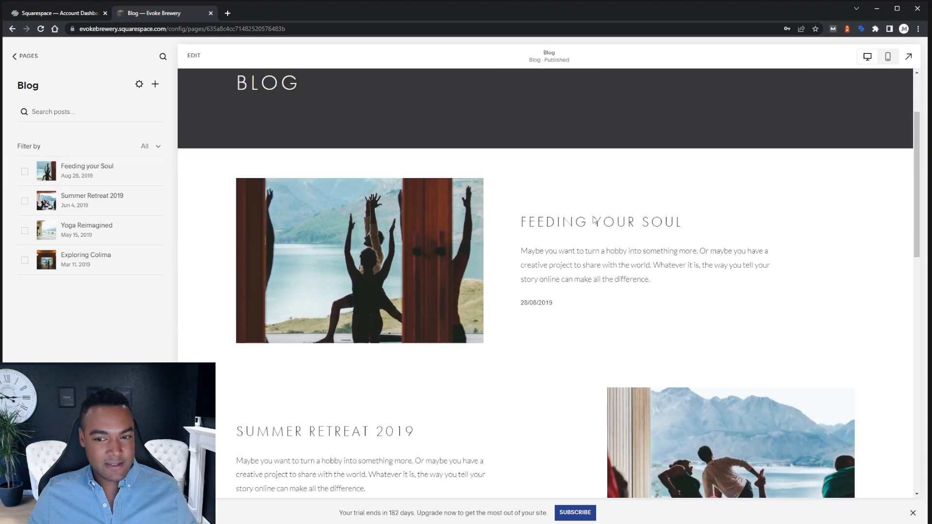
scroll(594, 221, "up", 3)
Open the Blog page for editing and look over its title banner and blog post section
left_click(194, 56)
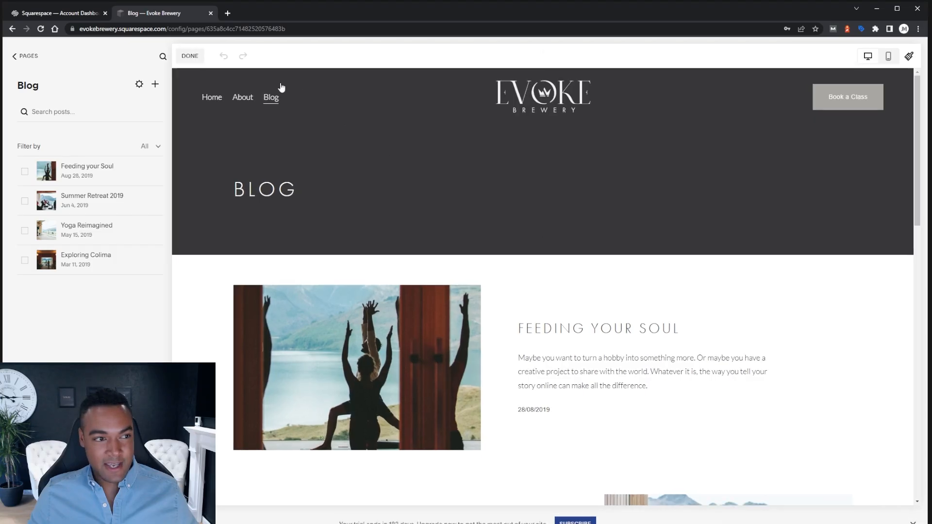
scroll(546, 298, "down", 3)
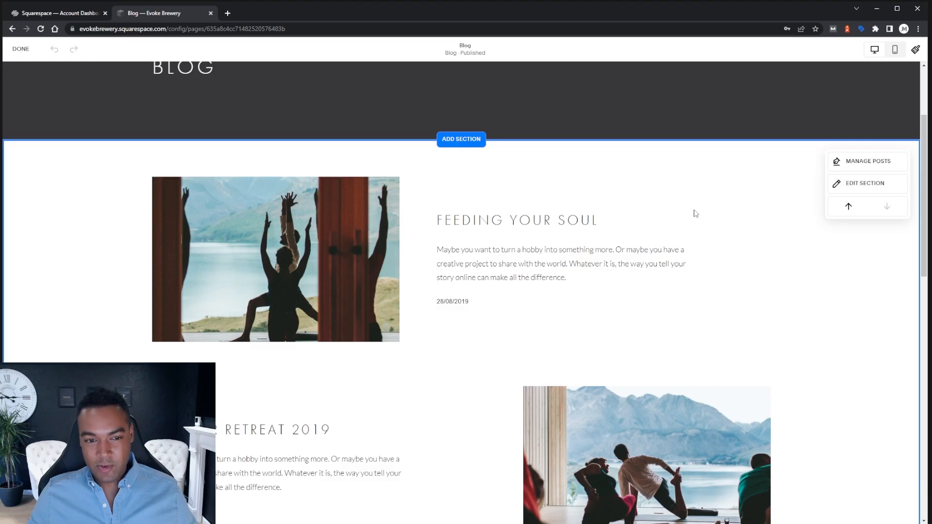
scroll(695, 214, "down", 12)
scroll(702, 214, "up", 13)
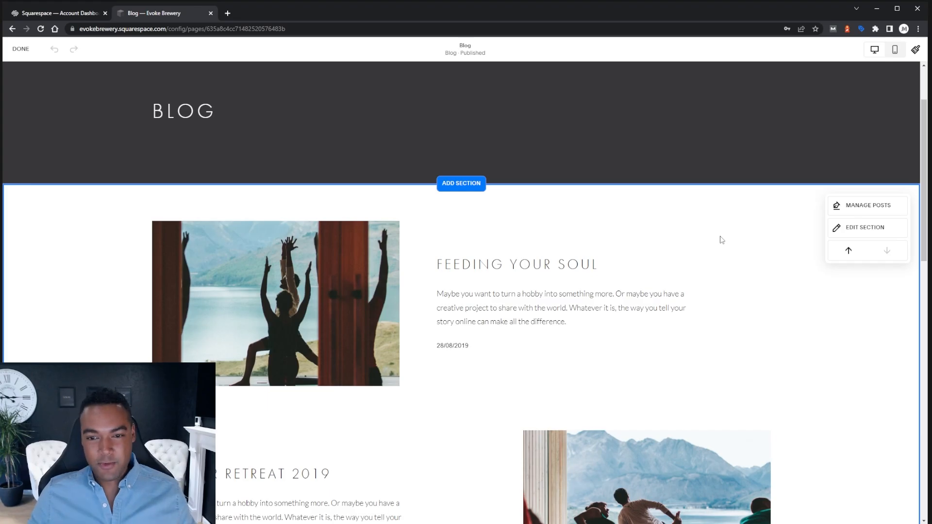
scroll(711, 255, "up", 2)
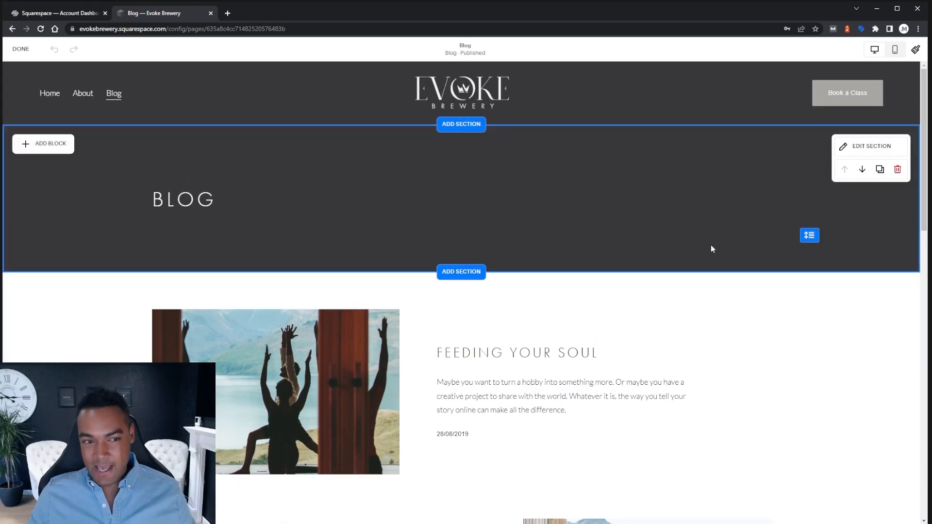
Leave the Blog page's editor and review the layout of the post images, titles and excerpts in the page preview
left_click(27, 51)
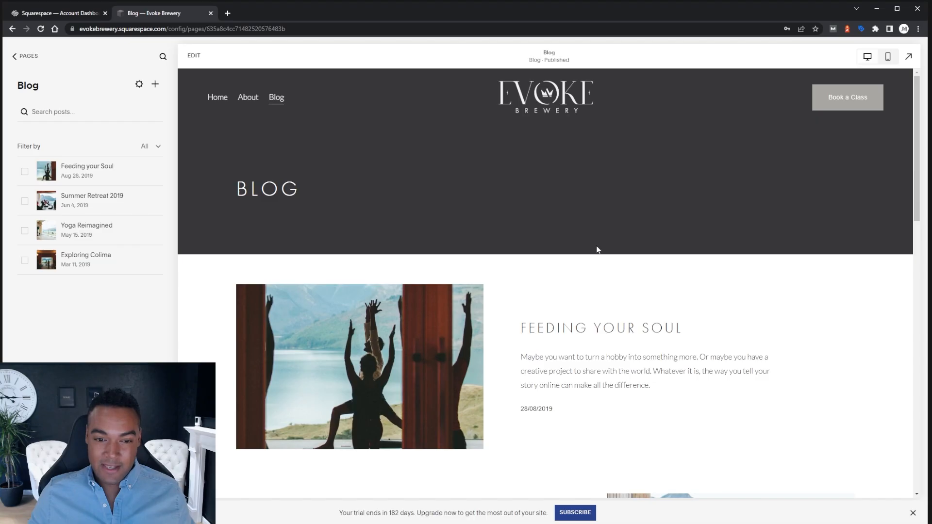
scroll(597, 250, "down", 5)
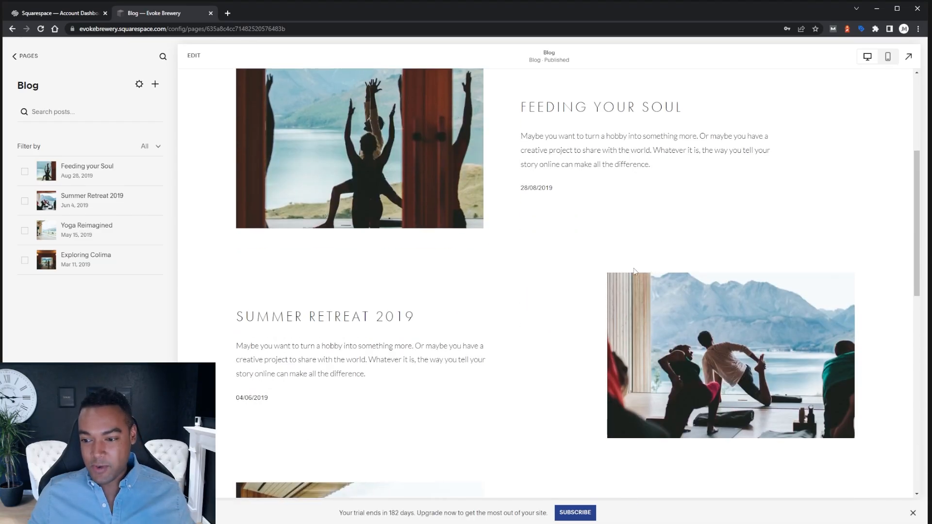
scroll(635, 271, "up", 2)
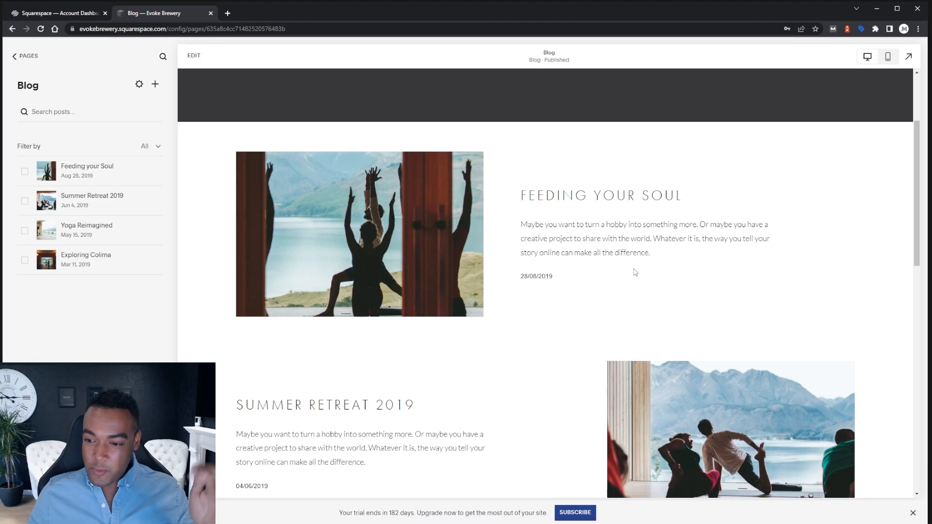
scroll(635, 273, "down", 4)
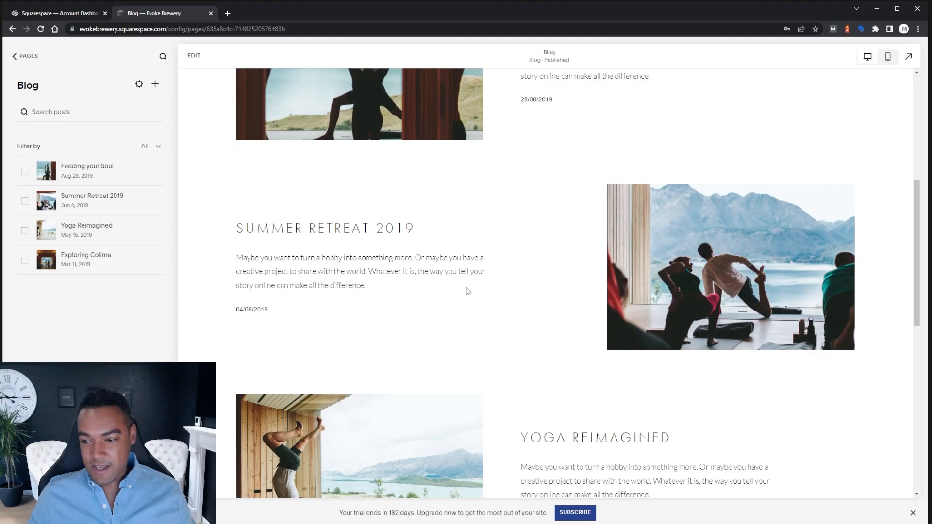
scroll(466, 290, "up", 3)
scroll(466, 289, "up", 3)
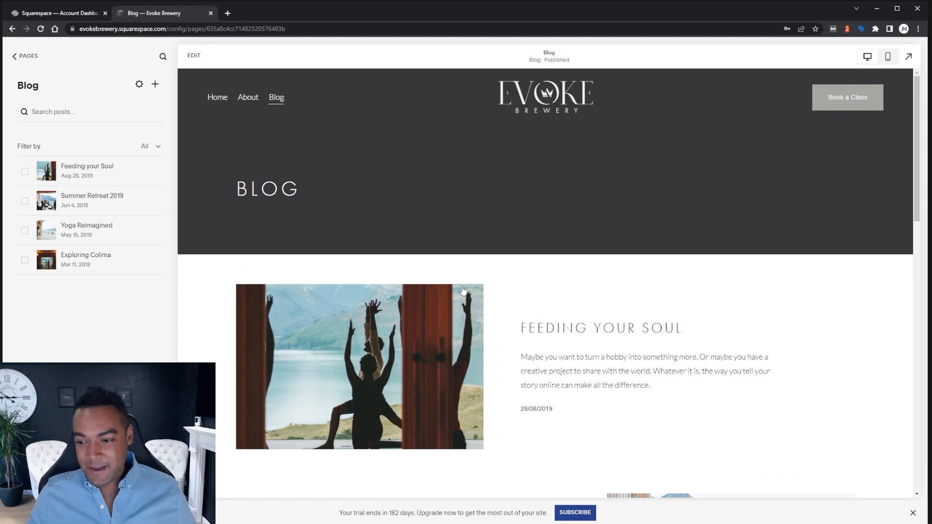
Return to the page list and delete the Blog page from the main navigation
left_click(25, 56)
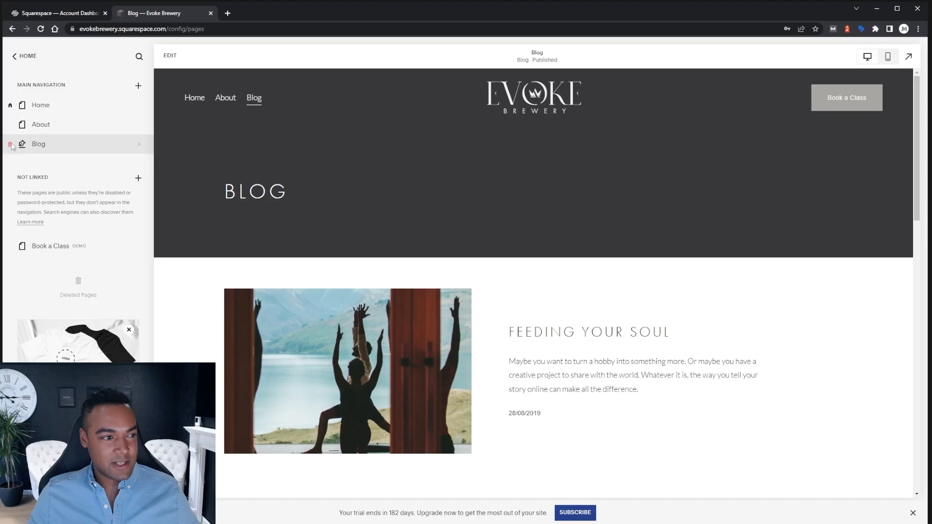
left_click(127, 144)
left_click(509, 298)
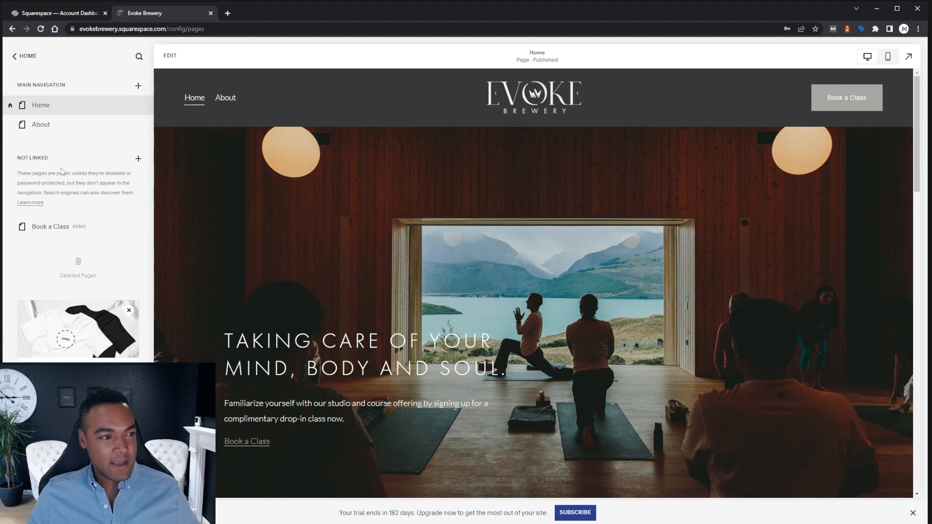
Add a Portfolio collection page to the main navigation with the default layout and show its list of projects
left_click(138, 87)
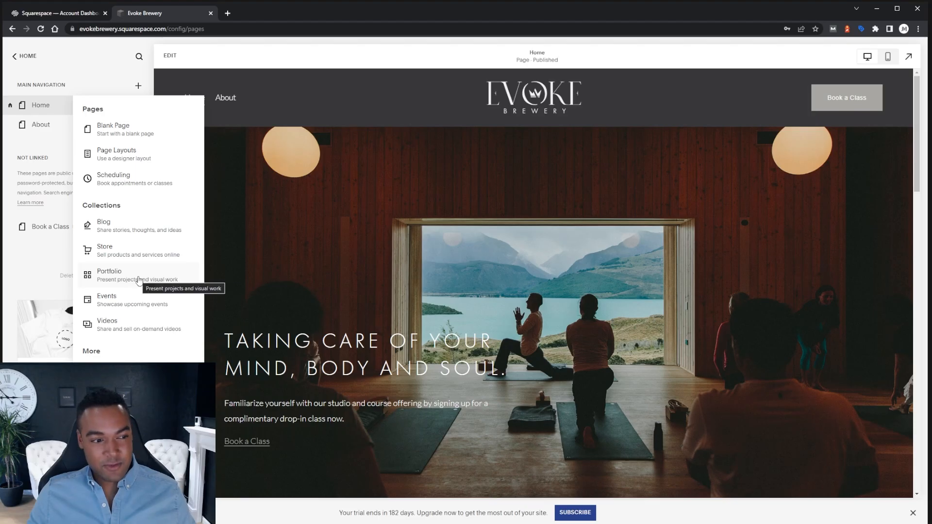
left_click(137, 276)
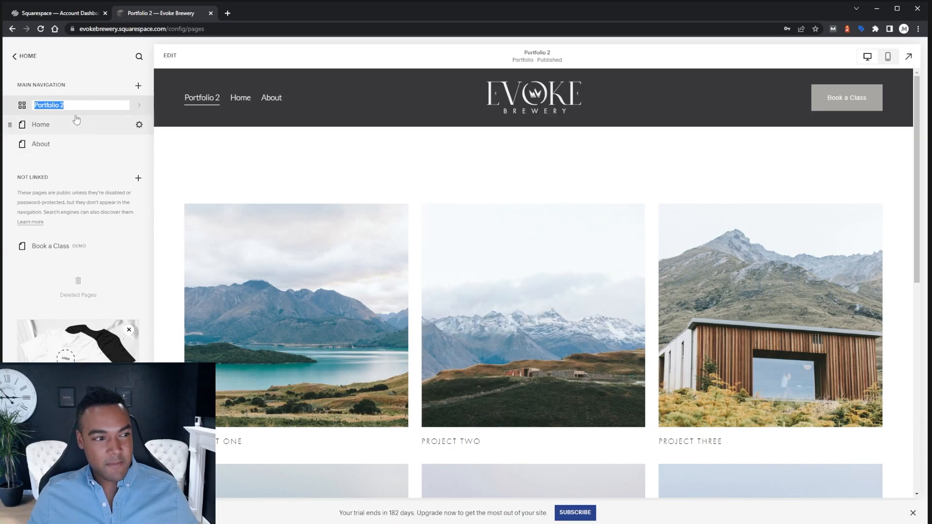
left_click(210, 151)
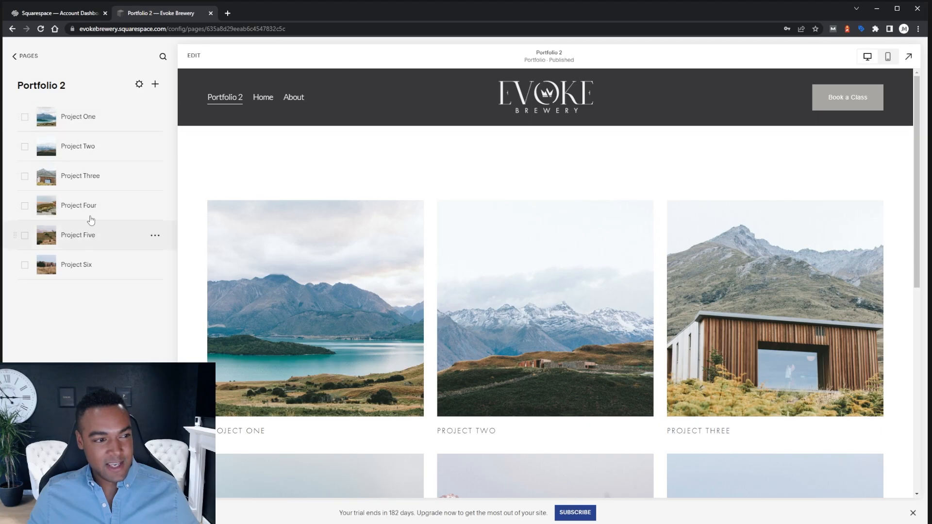
View the portfolio's Project One page from its intro text to its first large image
left_click(81, 120)
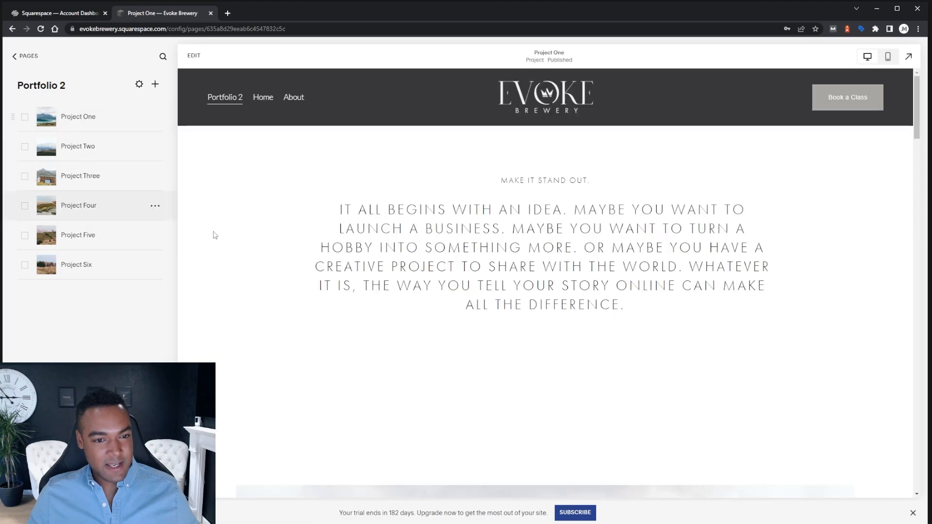
scroll(583, 224, "down", 3)
scroll(584, 224, "down", 4)
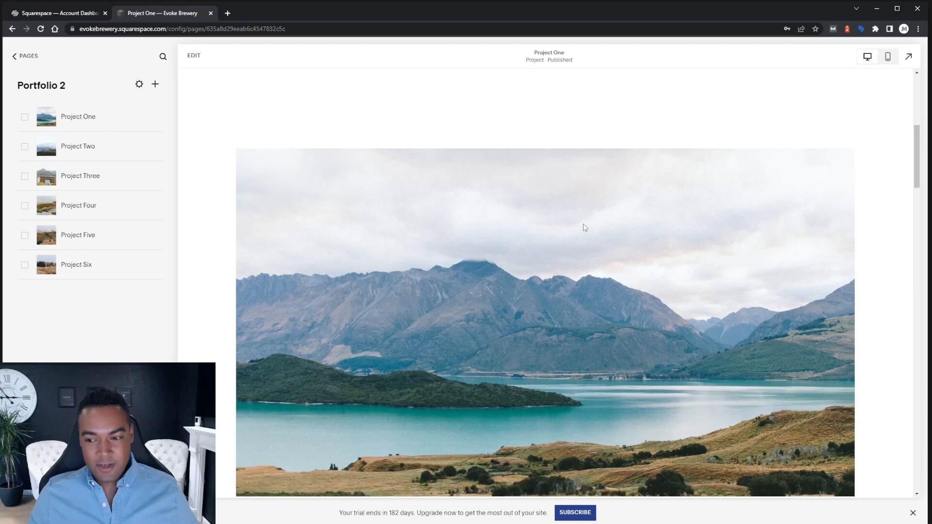
scroll(642, 235, "up", 4)
scroll(643, 235, "up", 4)
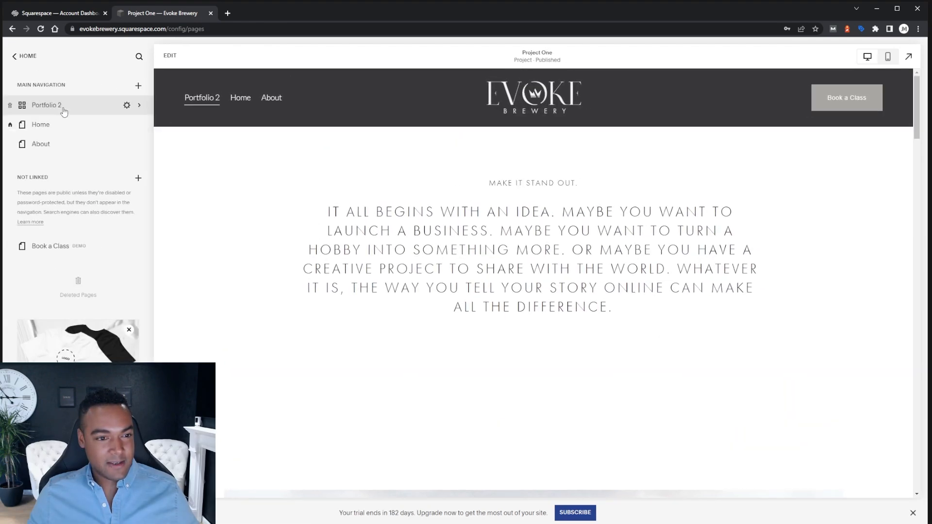
Move Project Three ahead of Project Two in the portfolio and check the order in the project grid
left_click(63, 105)
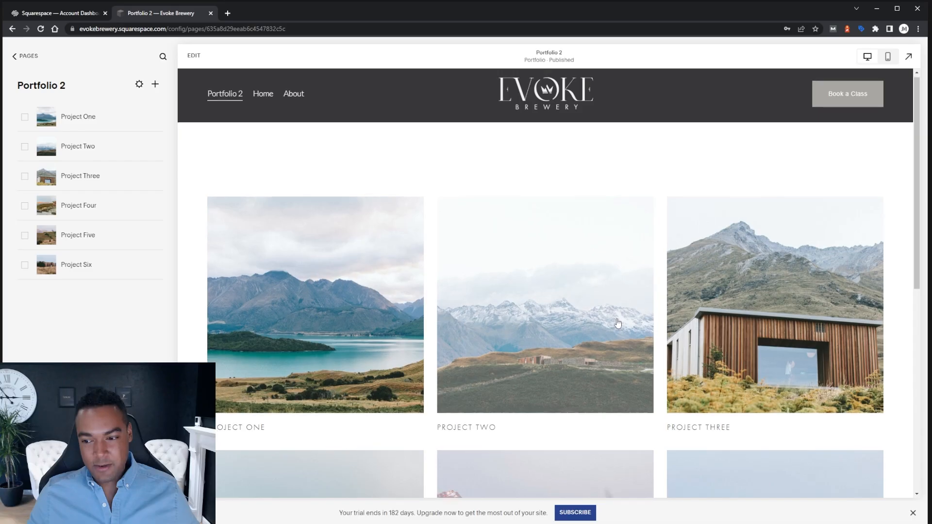
scroll(617, 323, "down", 5)
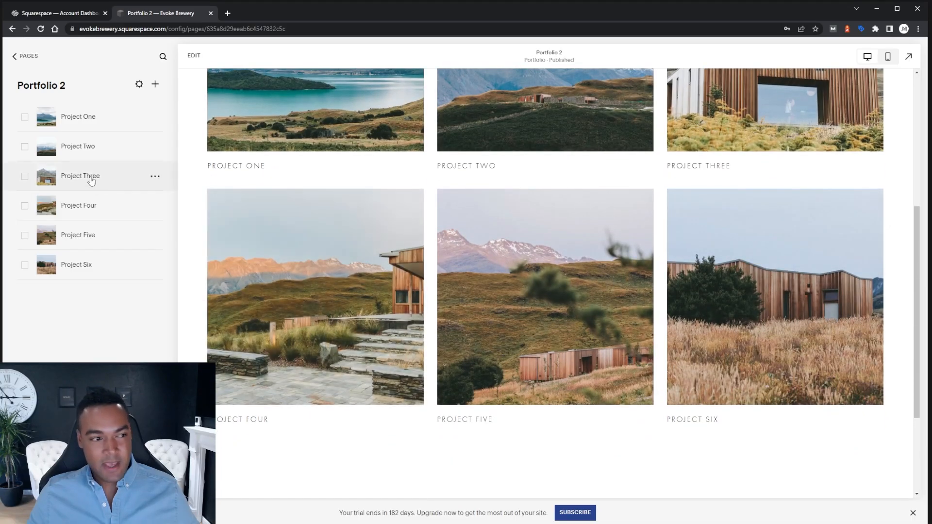
left_click_drag(84, 179, 84, 147)
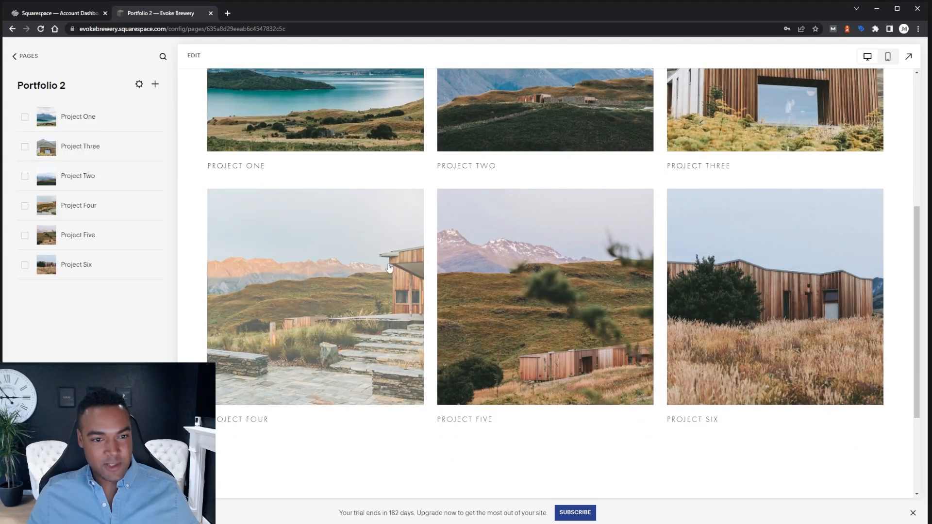
scroll(390, 268, "down", 3)
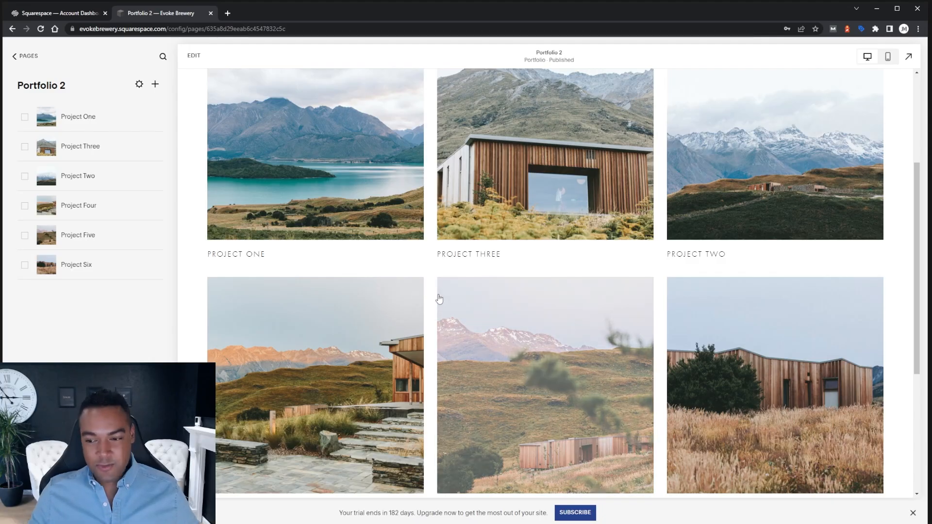
scroll(450, 304, "up", 1)
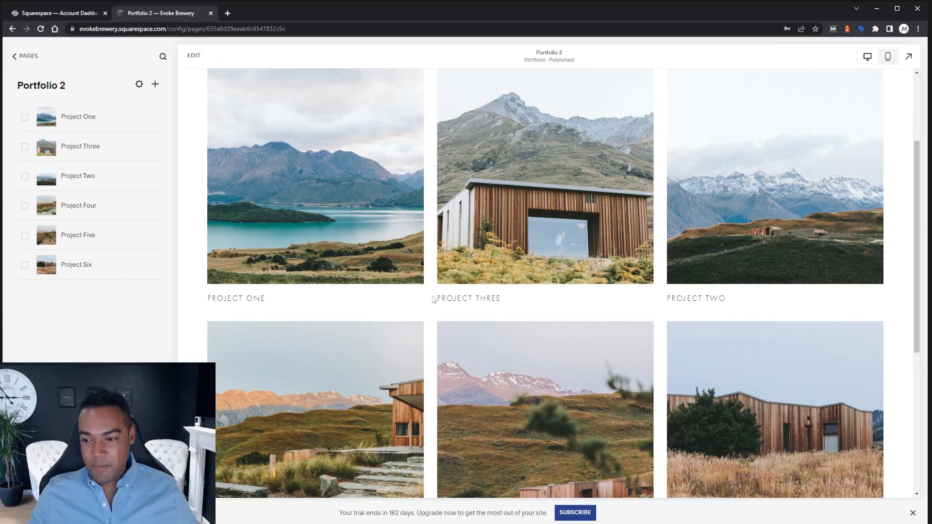
Return to the page list and delete the portfolio page from the main navigation
left_click(28, 56)
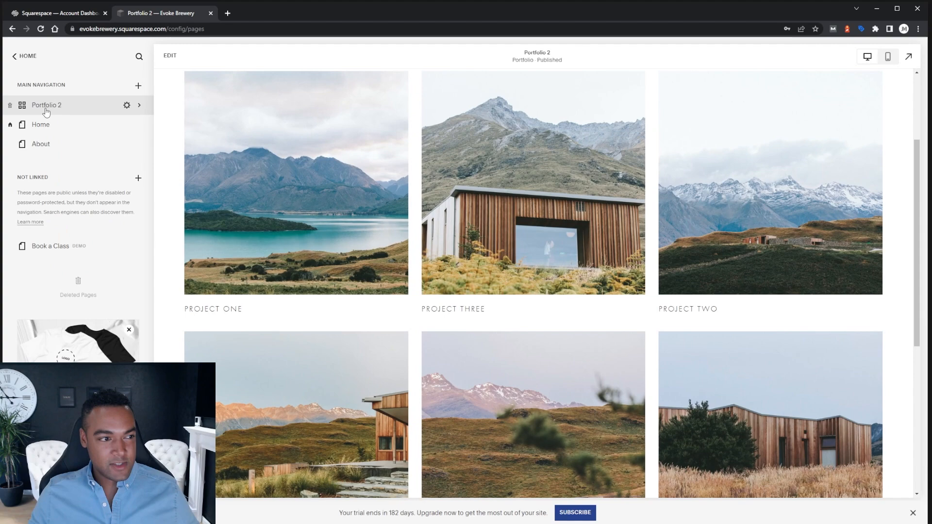
left_click(11, 106)
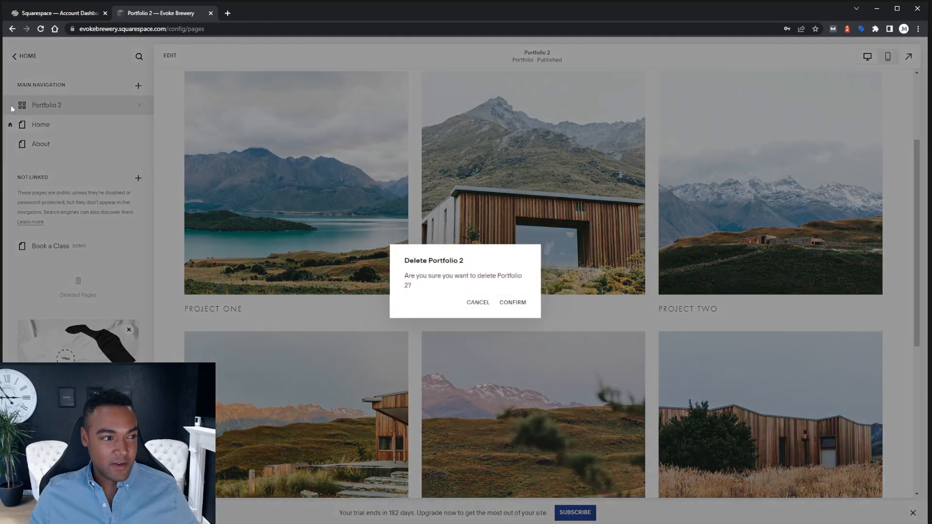
left_click(512, 303)
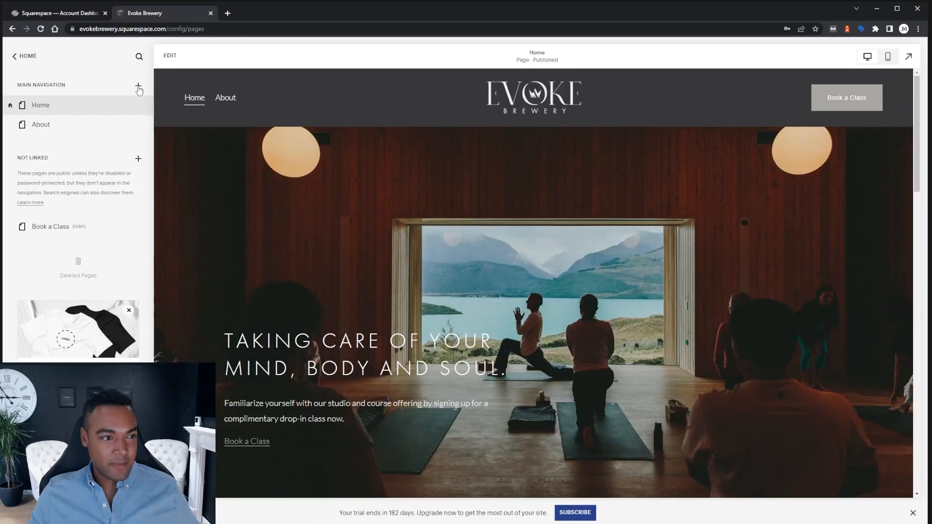
Add a folder named Gallery to the main navigation
left_click(138, 87)
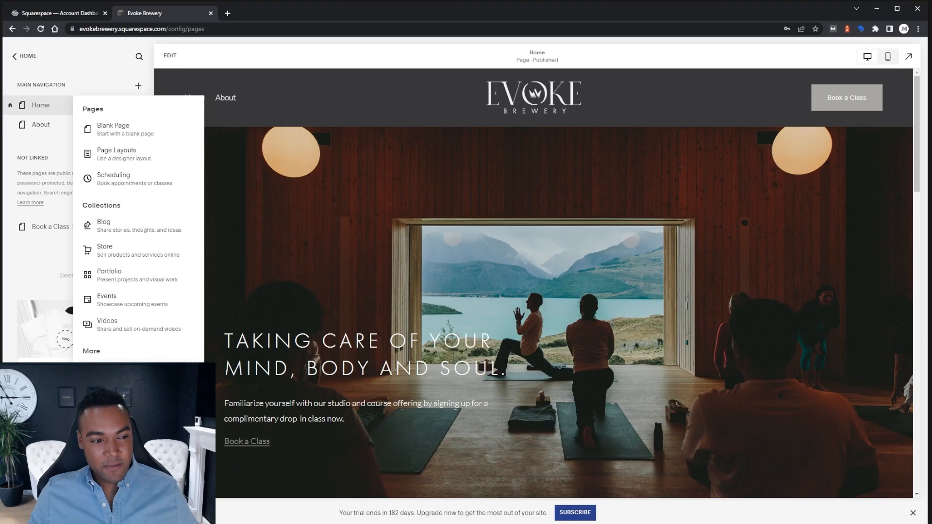
left_click(111, 372)
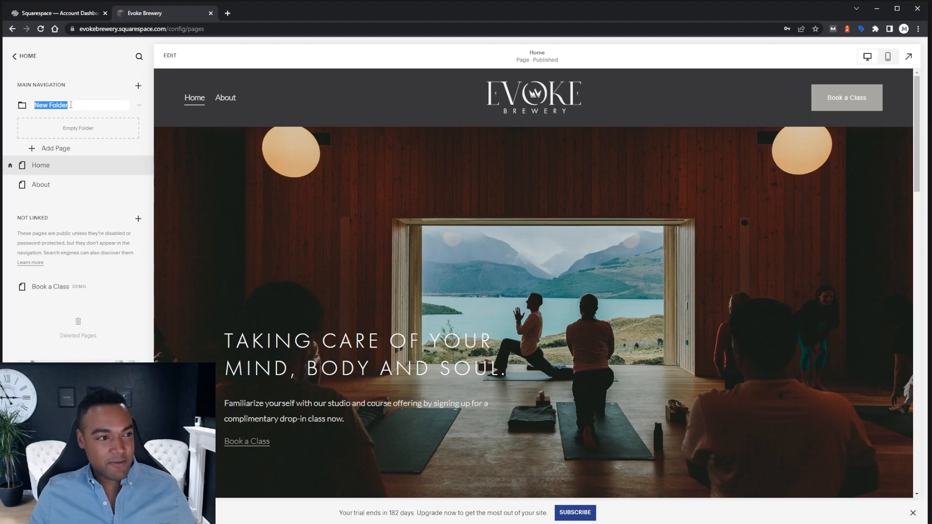
type("Gallery")
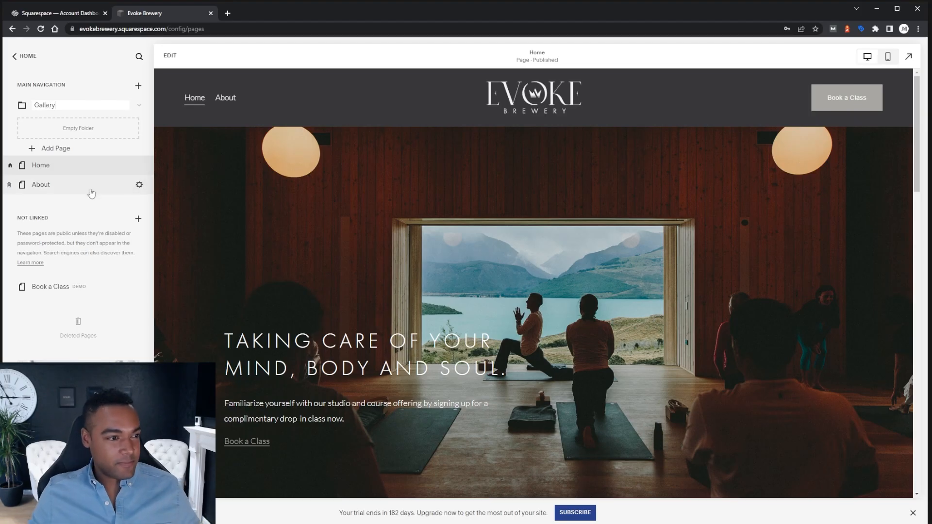
left_click(97, 204)
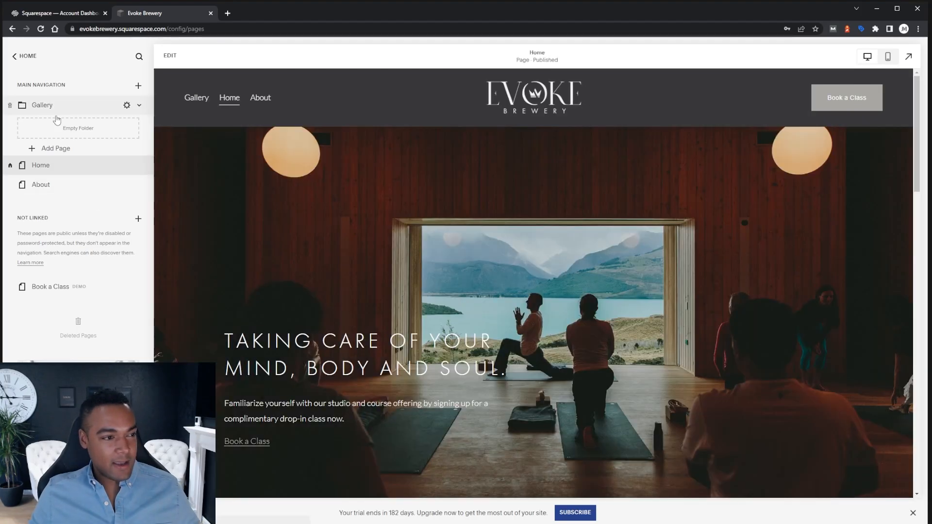
Move the About page into the Gallery folder and check the folder's dropdown in the site header
left_click_drag(48, 187, 76, 127)
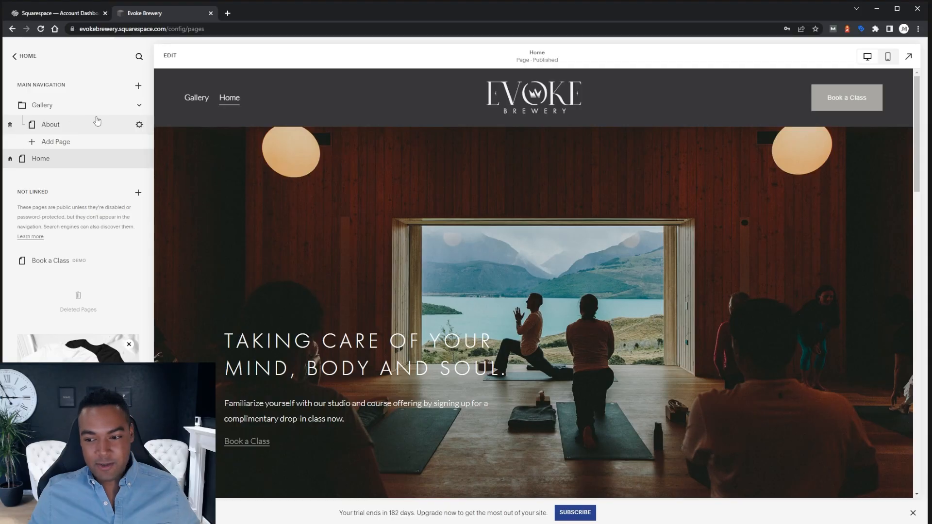
mouse_move(189, 102)
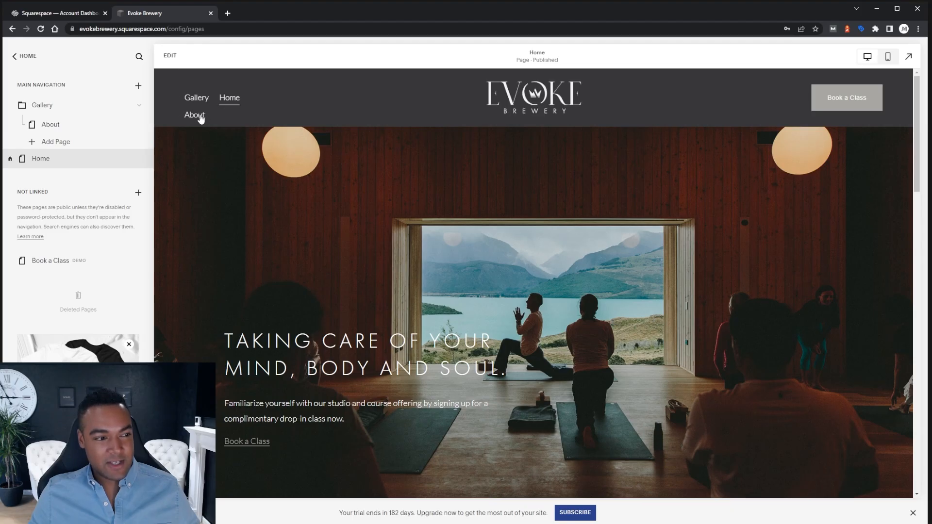
mouse_move(53, 264)
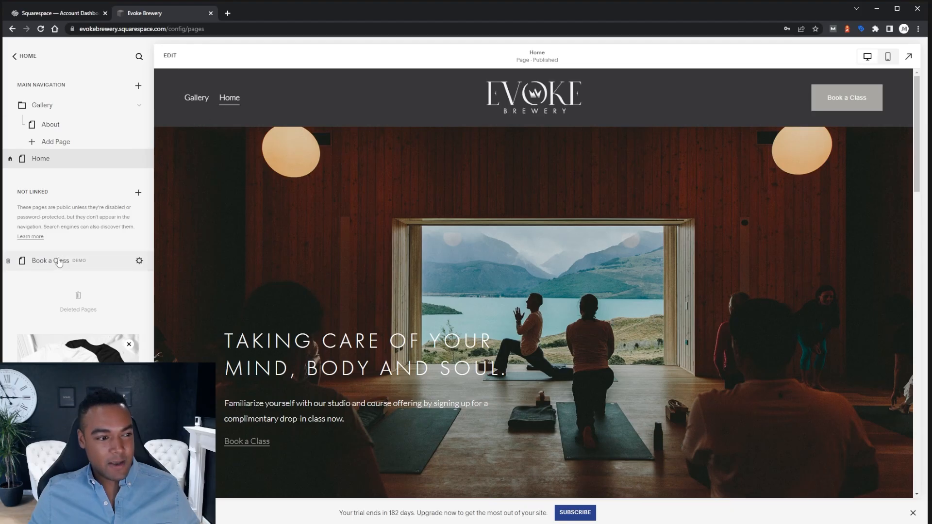
Try Book a Class in the Gallery folder, and empty the folder with About below Home and Book a Class under Not Linked
left_click_drag(50, 266, 85, 142)
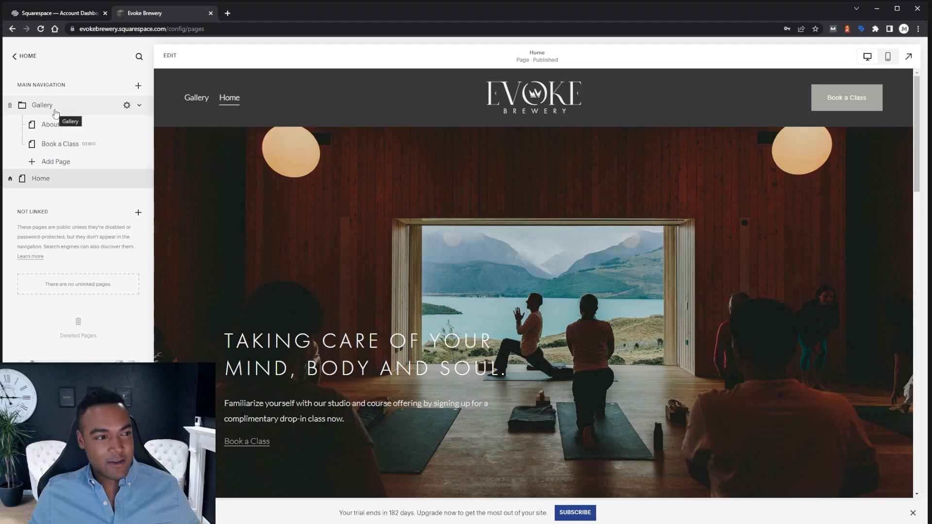
left_click_drag(54, 125, 47, 188)
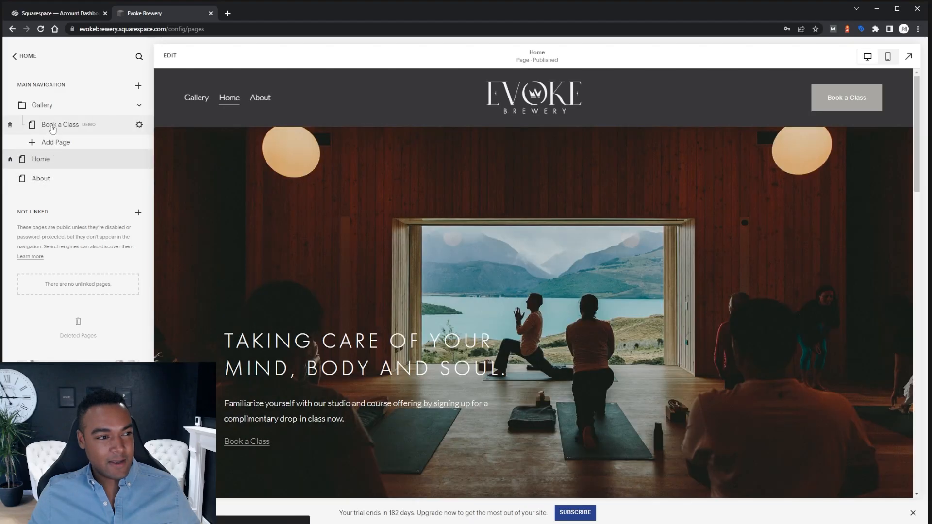
left_click_drag(53, 124, 60, 288)
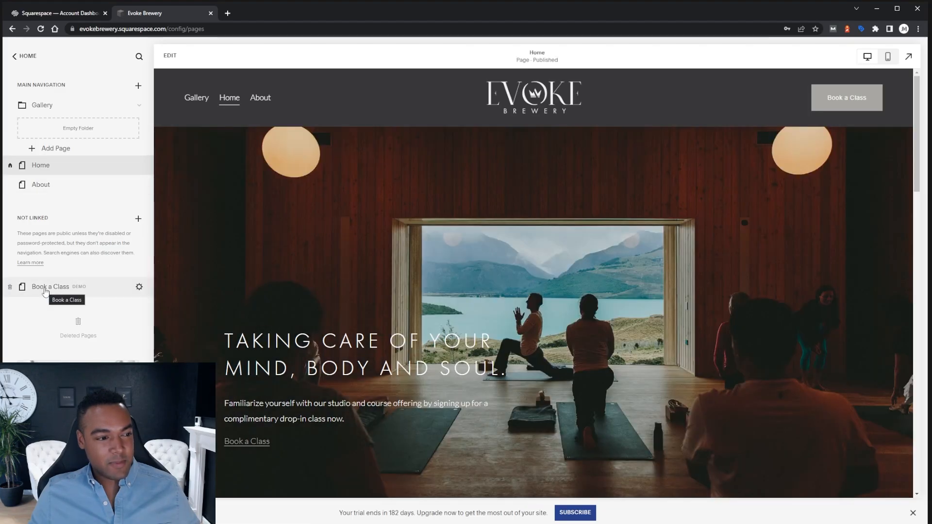
left_click_drag(45, 290, 94, 197)
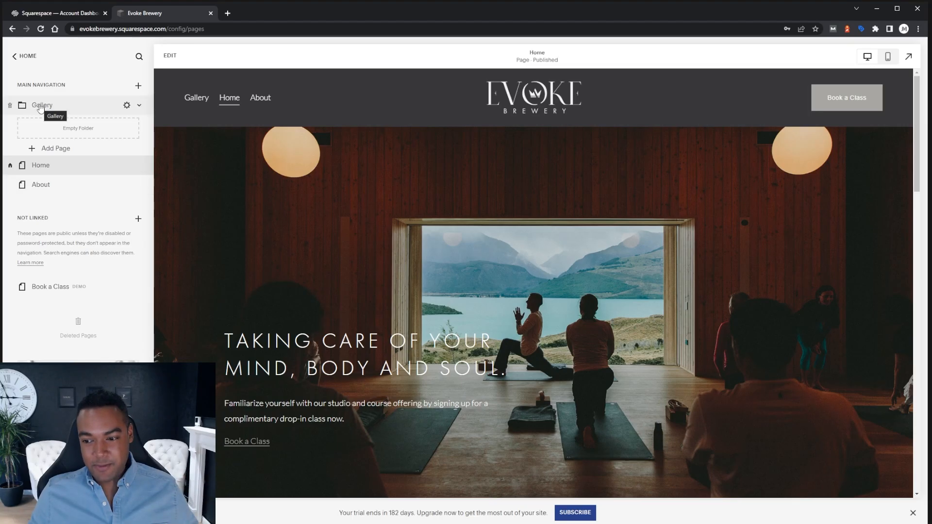
Delete the empty Gallery folder from the main navigation
left_click(10, 107)
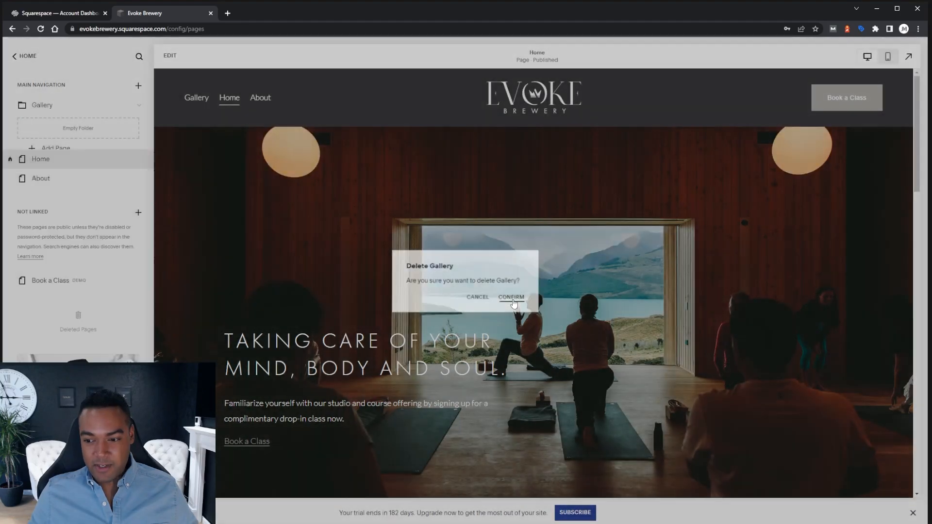
left_click(513, 300)
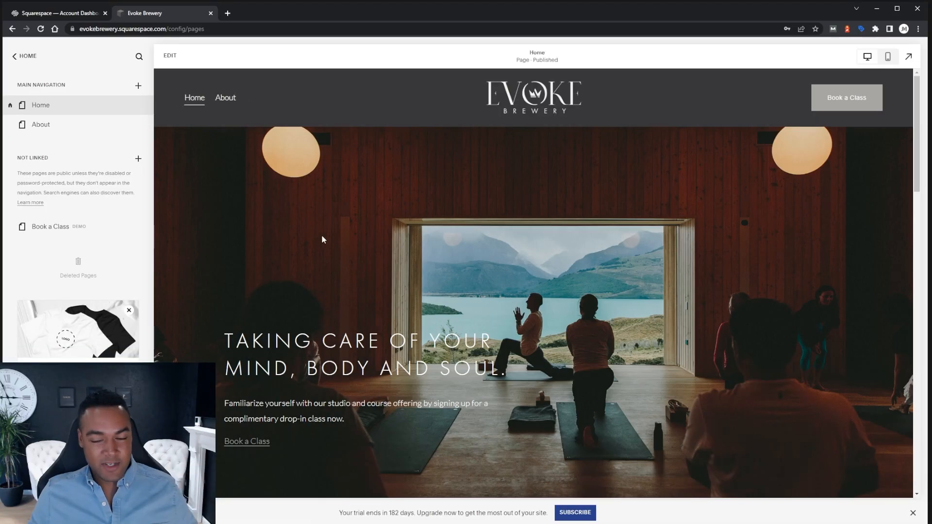
left_click(138, 85)
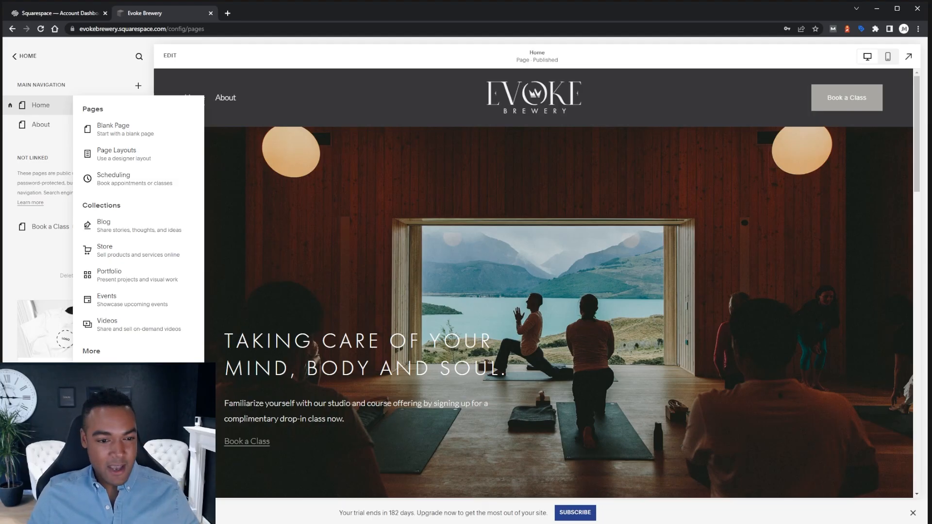
key("Escape")
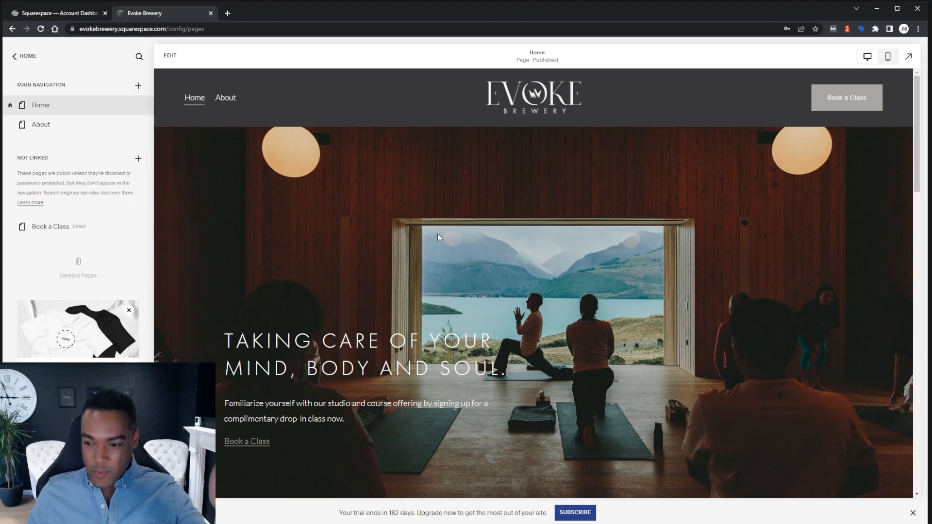
scroll(438, 234, "down", 10)
scroll(445, 237, "down", 5)
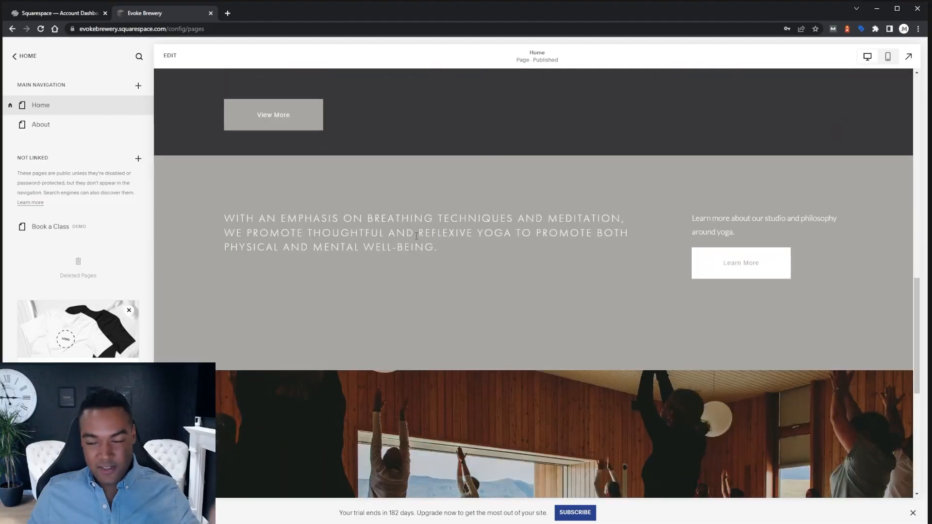
scroll(421, 239, "up", 15)
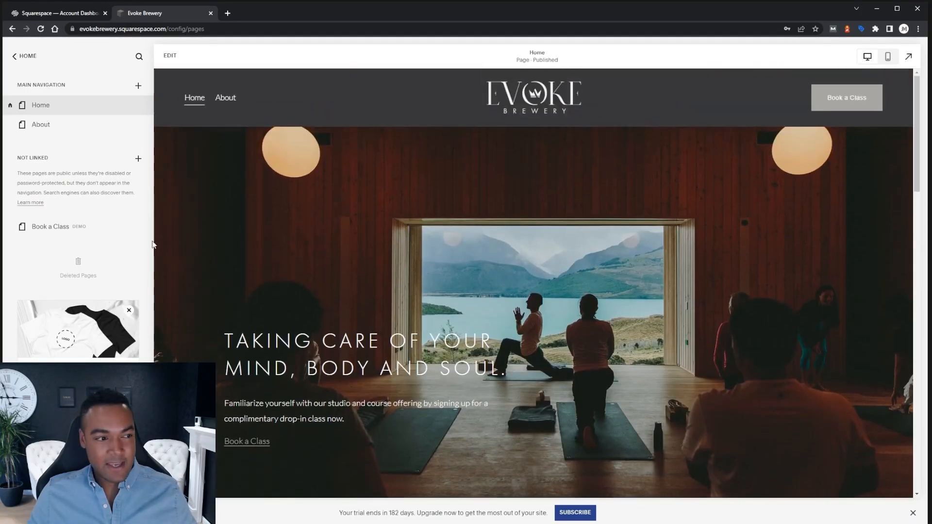
Draft a main navigation link titled Contact to the Home page, try an http address instead, and discard the link
left_click(138, 86)
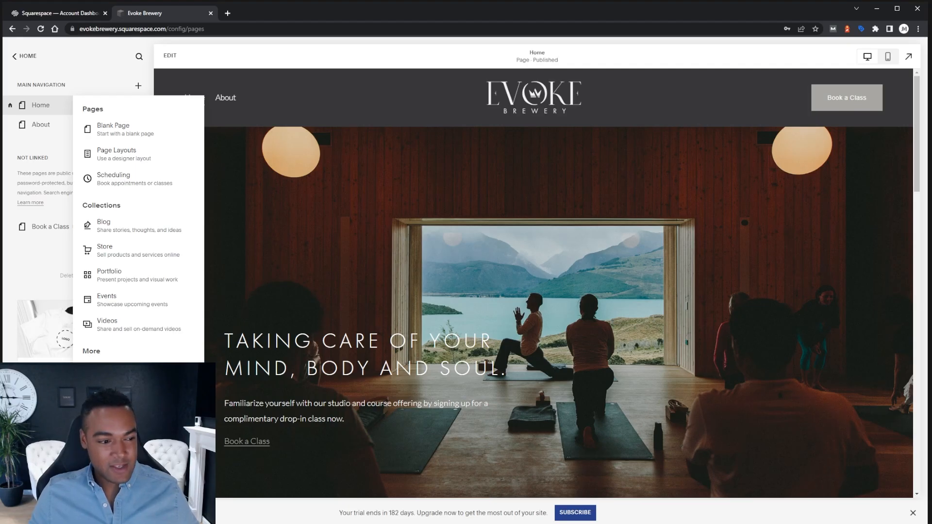
left_click(126, 396)
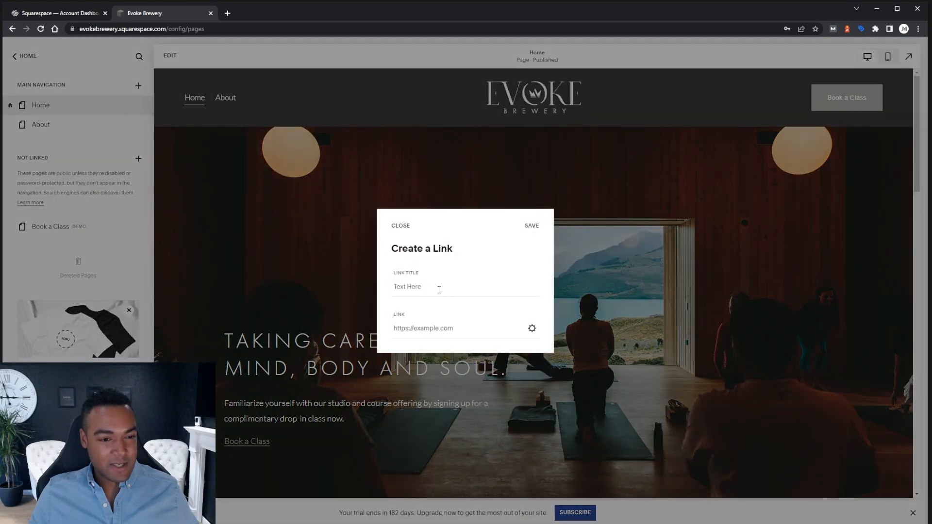
left_click(434, 282)
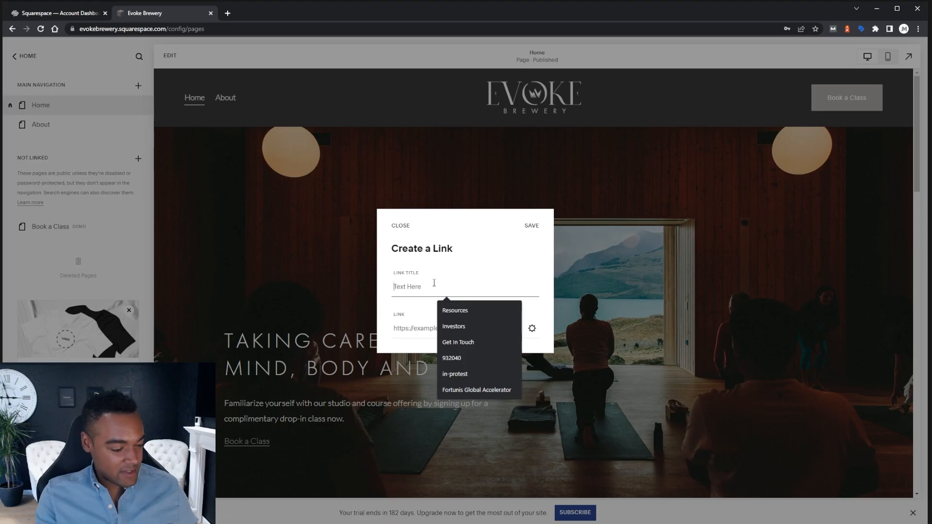
type("Contact")
left_click(428, 329)
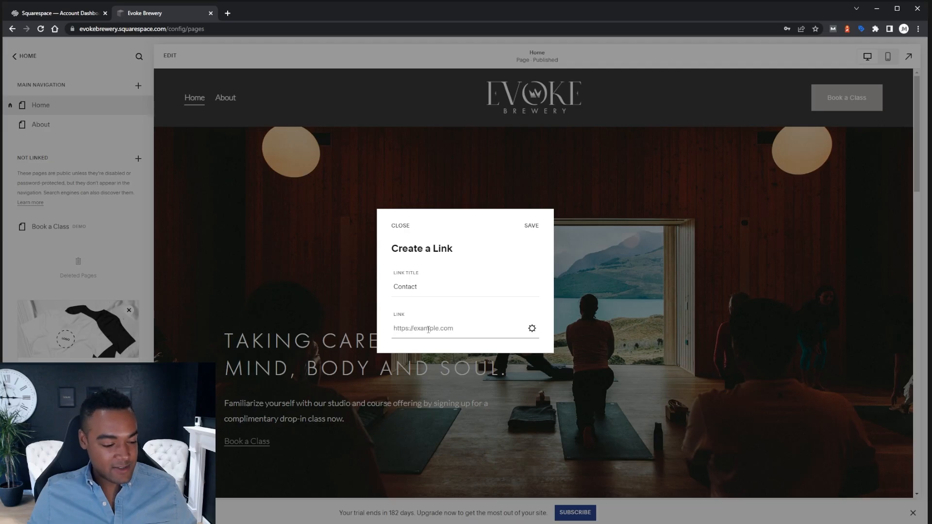
type("/")
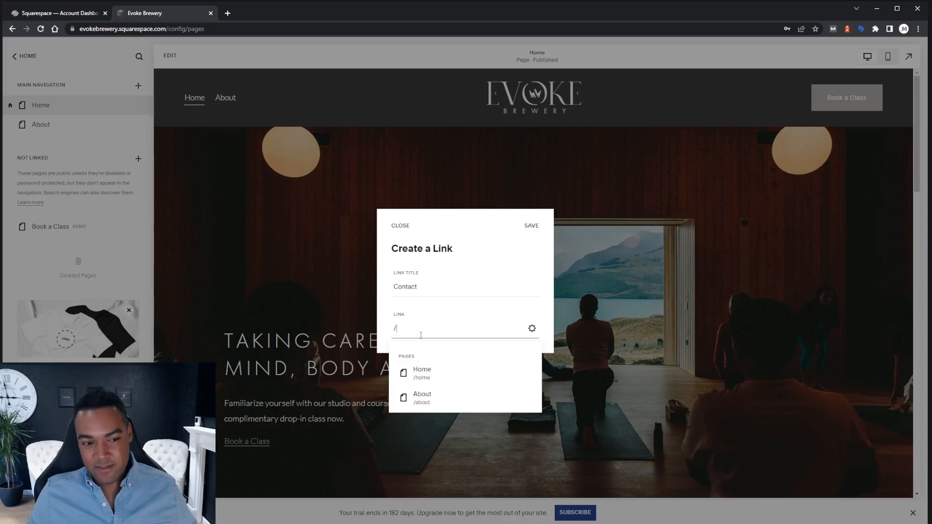
left_click(419, 372)
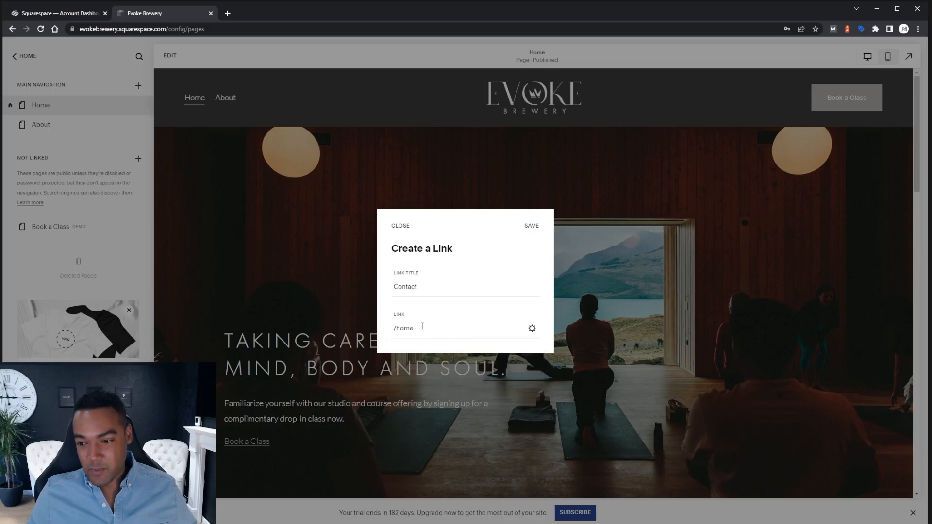
left_click(422, 326)
key("ctrl+a")
type("http")
left_click(408, 227)
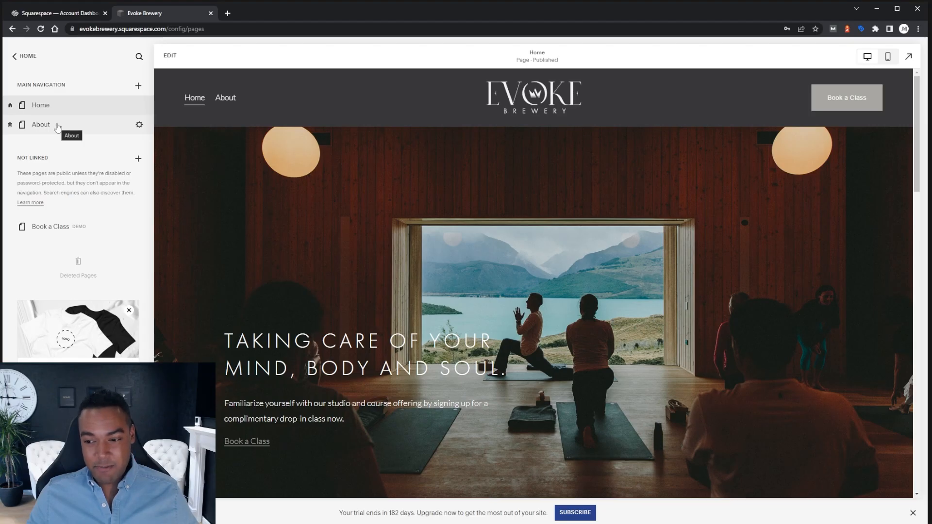
Set the About page's URL slug to /about-us in its general settings and save
left_click(139, 125)
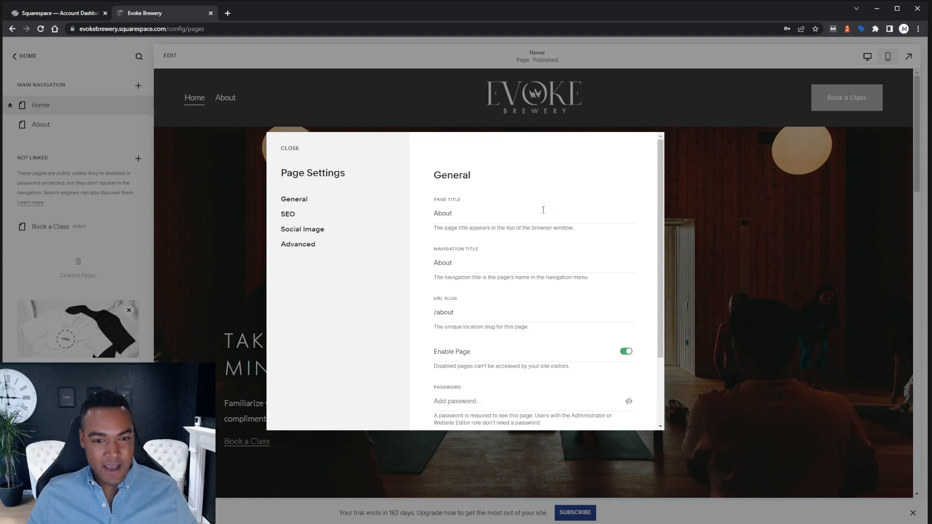
left_click_drag(452, 215, 423, 218)
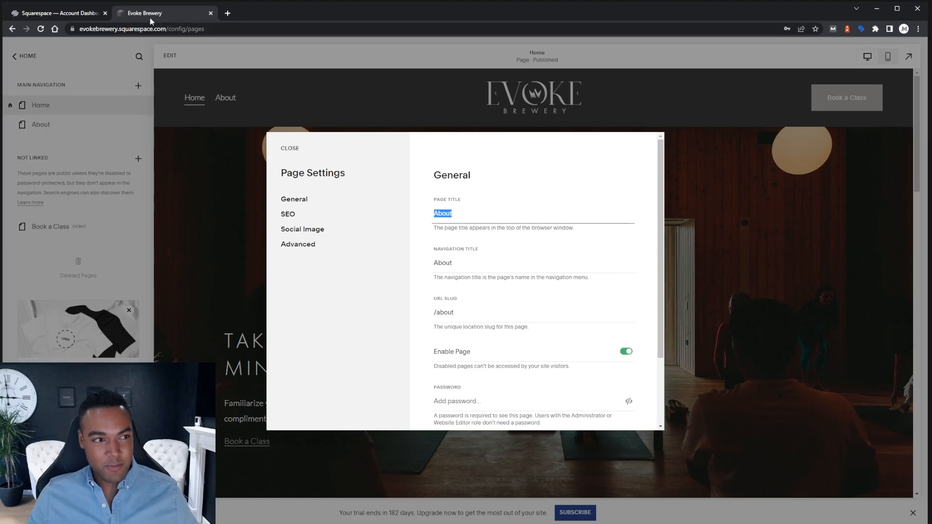
left_click(462, 263)
left_click_drag(465, 264, 416, 264)
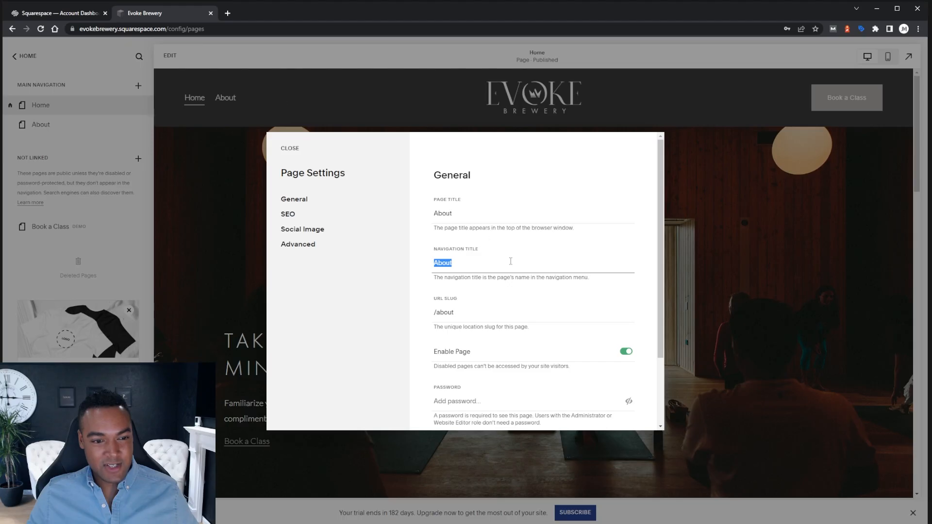
left_click(479, 315)
double_click(446, 313)
left_click(458, 312)
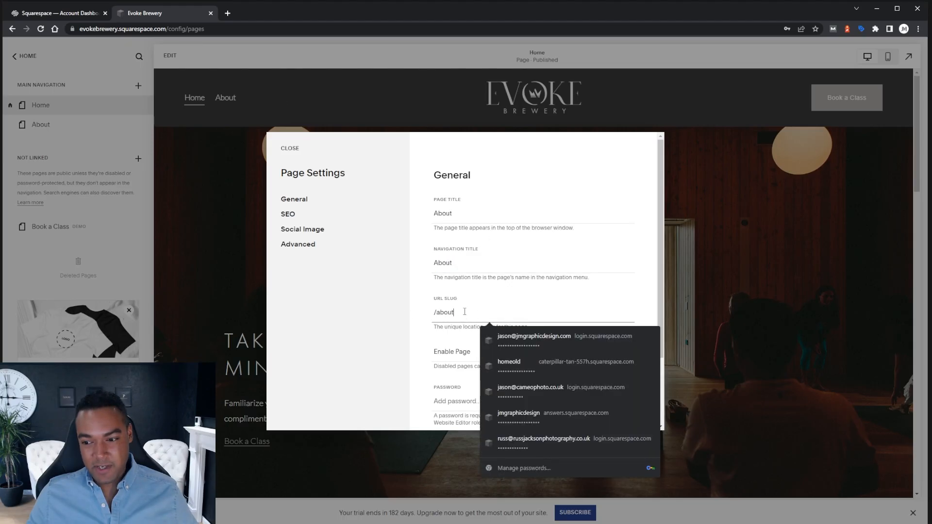
type("-us")
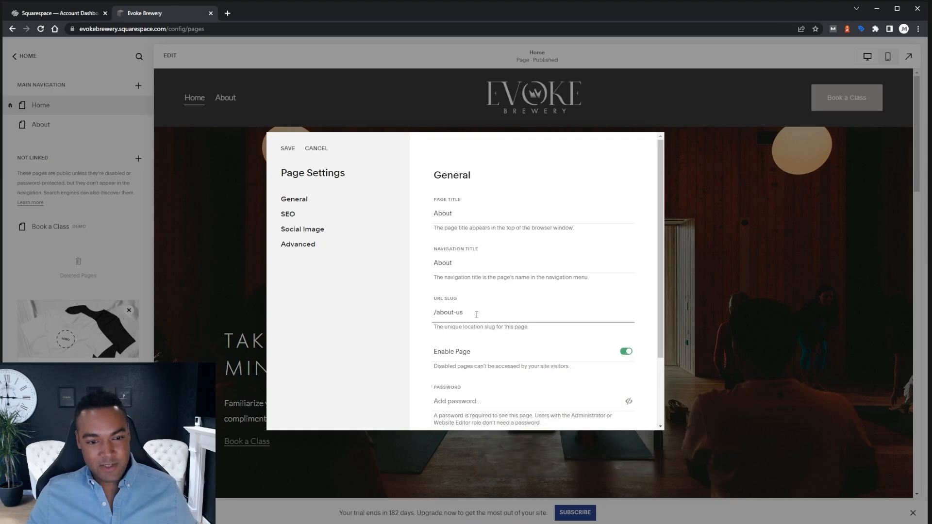
left_click(287, 148)
Load evokebrewery.squarespace.com/about-us to check the About page, and return to the page list
left_click(146, 29)
left_click_drag(225, 29, 189, 29)
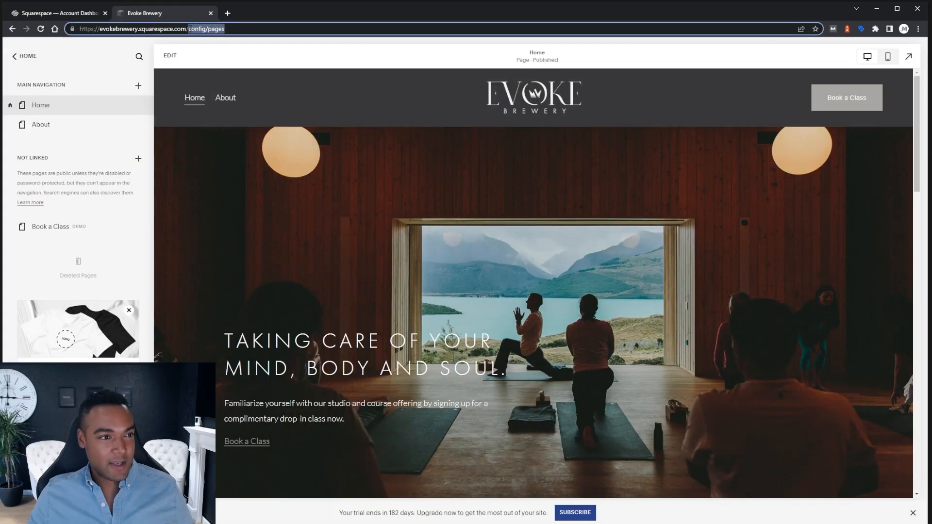
key("BackSpace")
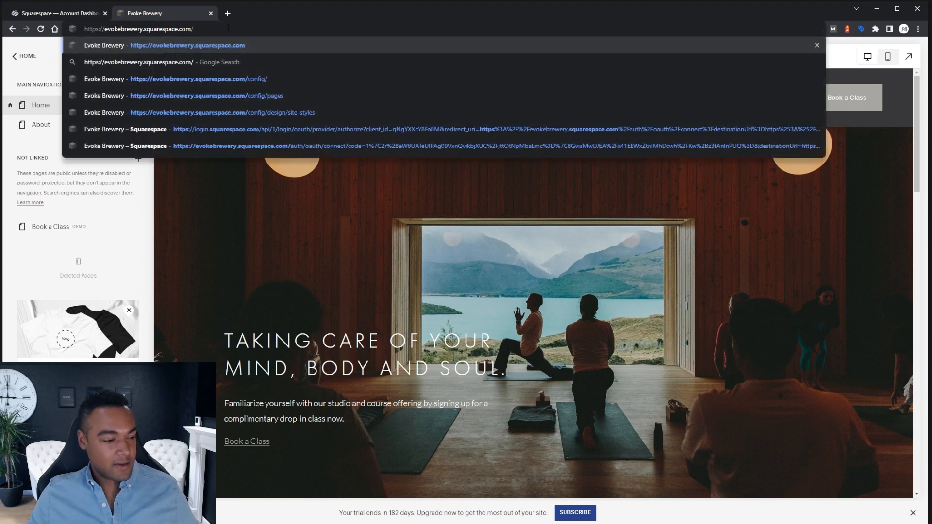
type("about")
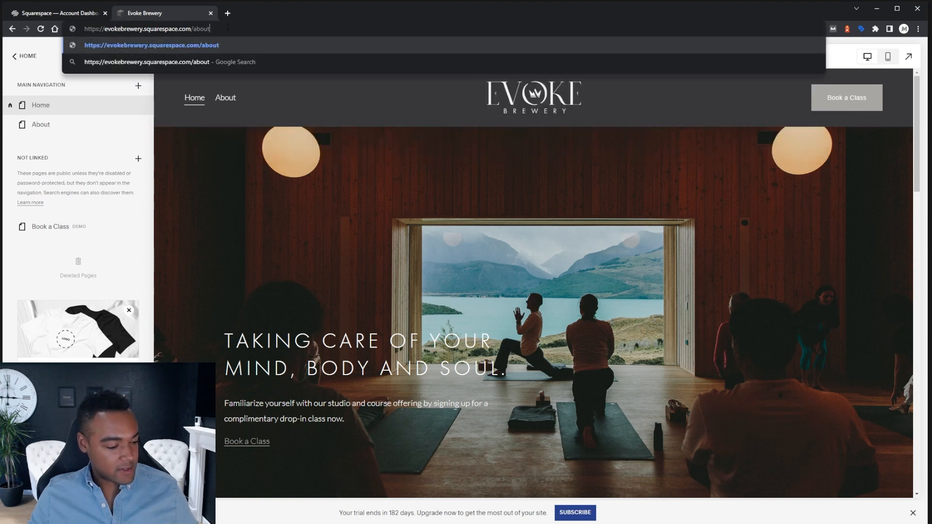
type("-us")
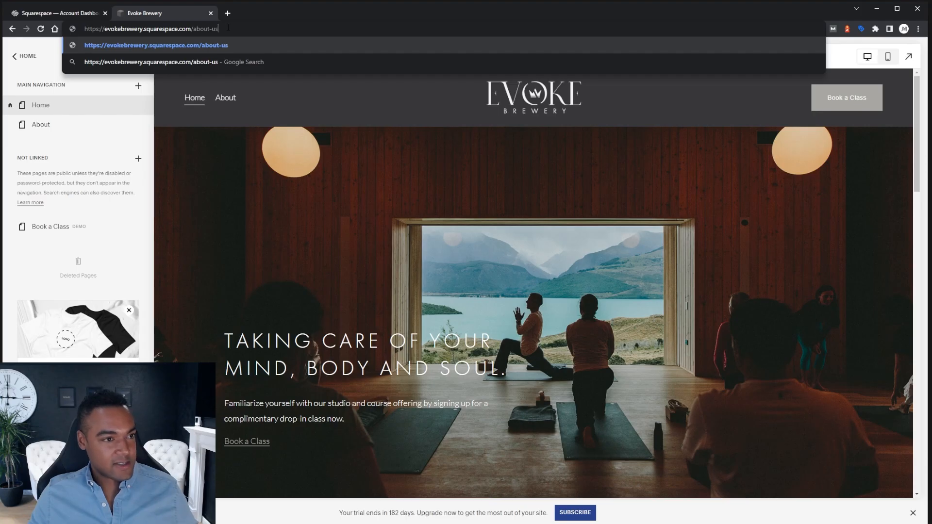
key("Return")
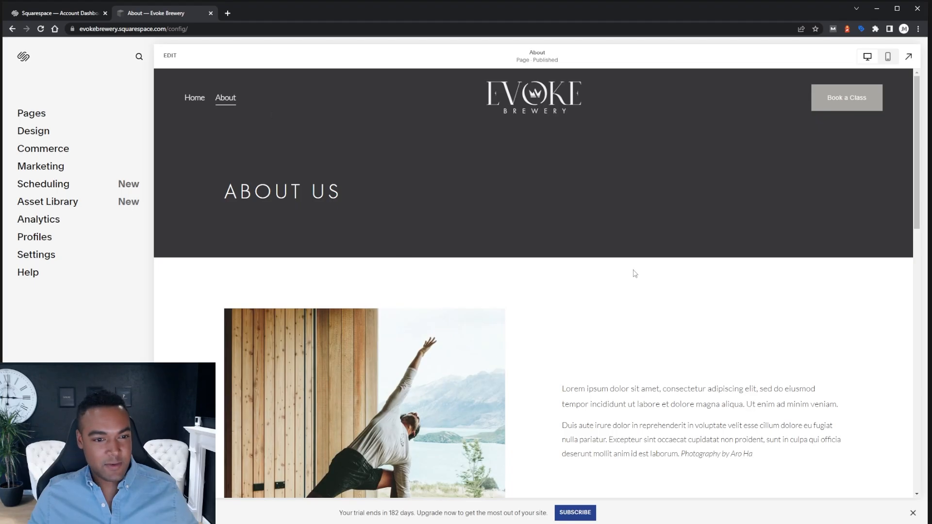
scroll(608, 226, "down", 13)
scroll(601, 223, "up", 13)
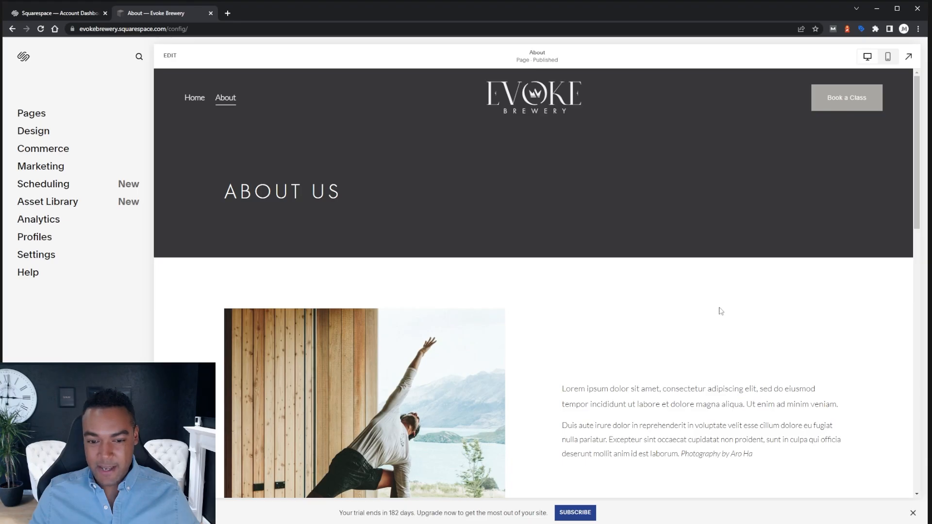
left_click(57, 115)
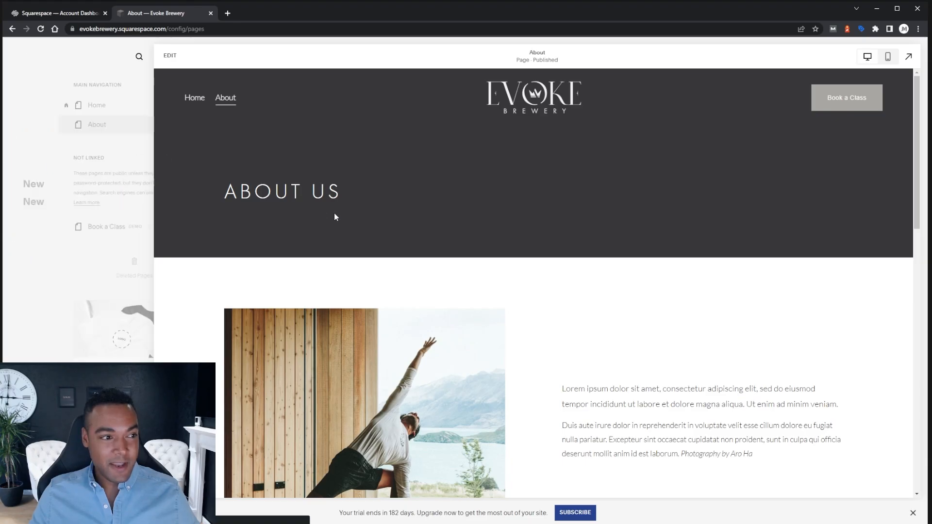